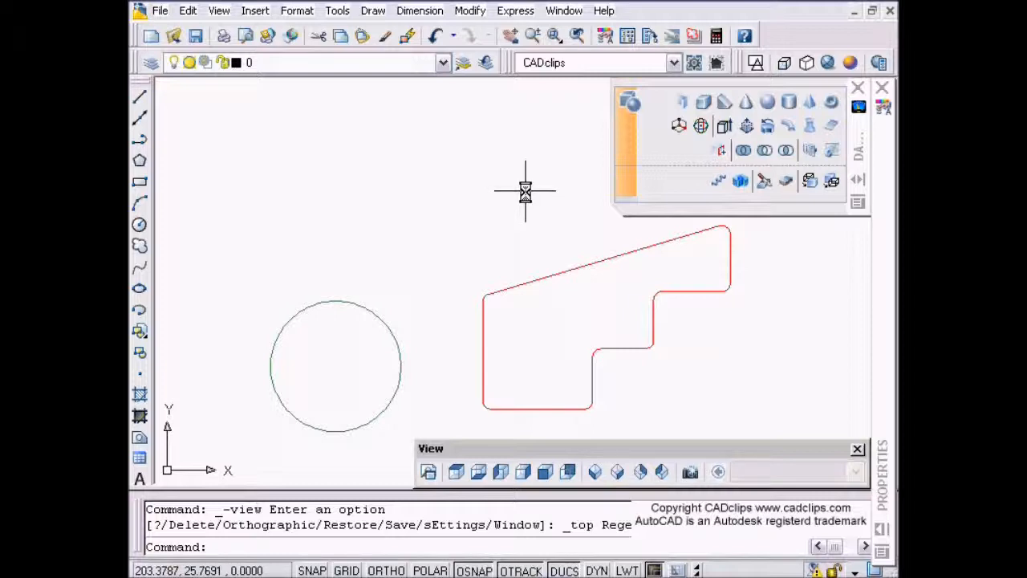
mouse_move(521, 214)
middle_down()
mouse_move(483, 205)
mouse_move(477, 191)
middle_up()
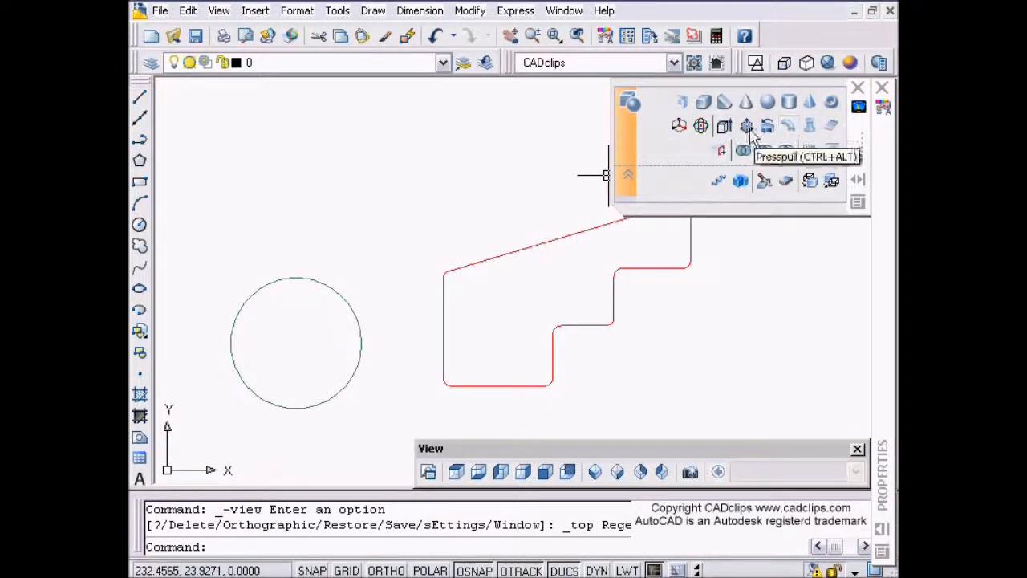
mouse_move(739, 319)
middle_down()
mouse_move(701, 321)
mouse_move(708, 308)
mouse_move(699, 297)
middle_up()
middle_drag(689, 335, 715, 348)
click(312, 266)
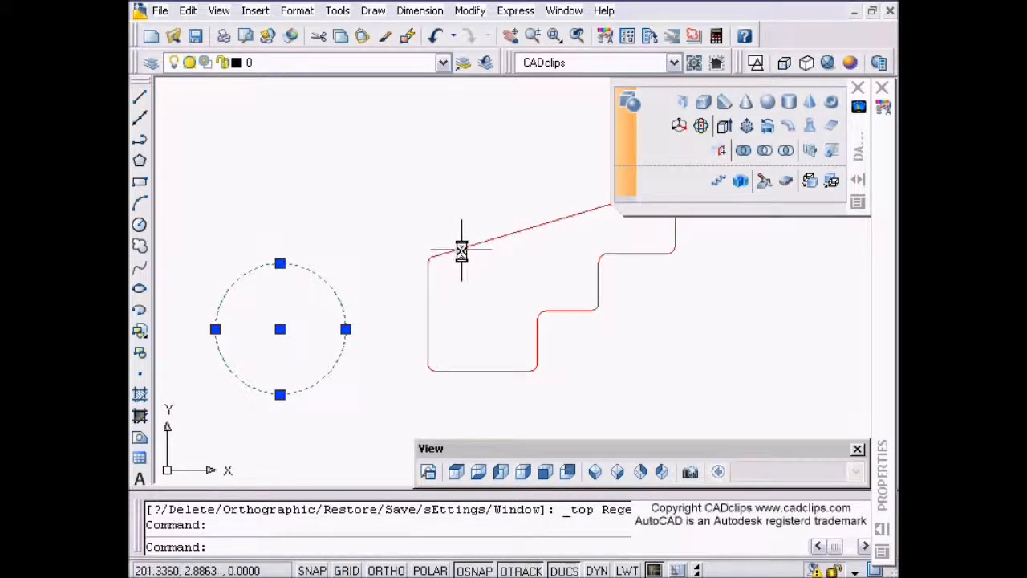
click(511, 234)
mouse_move(649, 332)
middle_down()
mouse_move(573, 349)
mouse_move(619, 313)
mouse_move(663, 313)
mouse_move(662, 340)
middle_up()
key(Escape)
scroll(600, 319, up, 5)
scroll(621, 318, down, 5)
key(Escape)
Draw a nearly horizontal line about 45 units long below the stepped polyline
text(l)
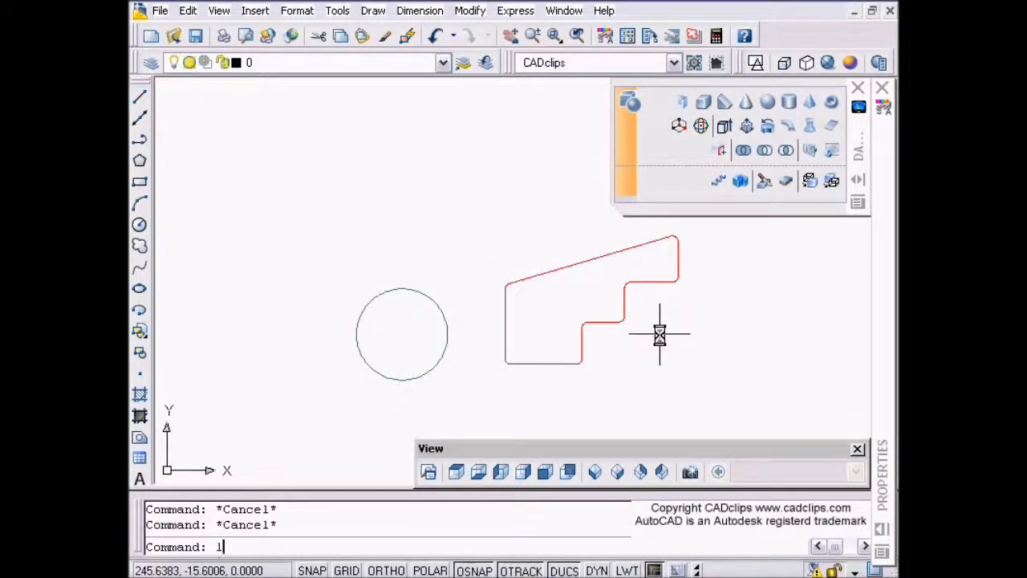
key(Return)
click(605, 377)
click(732, 372)
key(Return)
Switch the drawing to the southeast isometric view
middle_drag(735, 368, 692, 336)
click(617, 472)
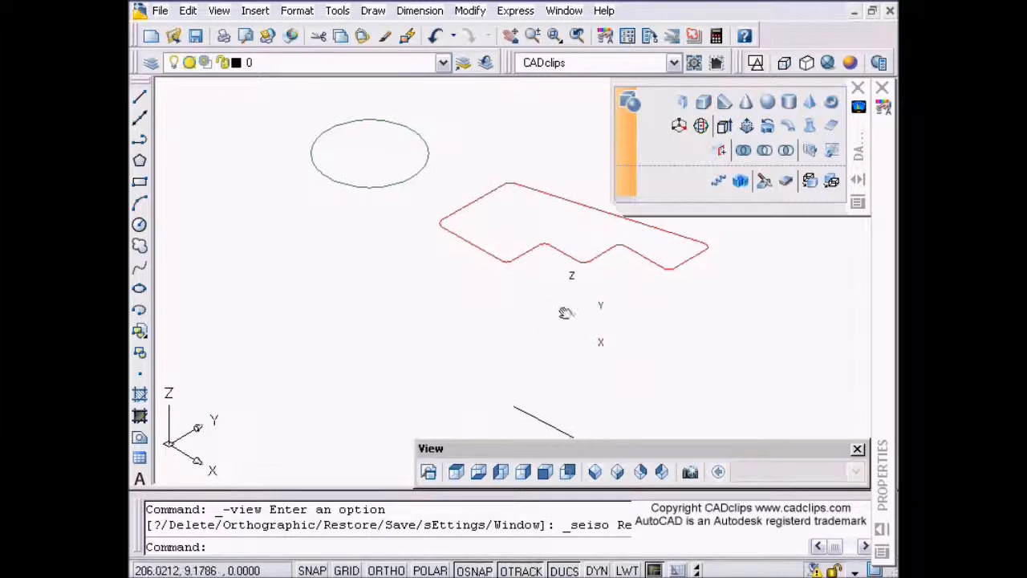
middle_drag(583, 362, 543, 306)
Set the thickness of the line to 10
click(501, 356)
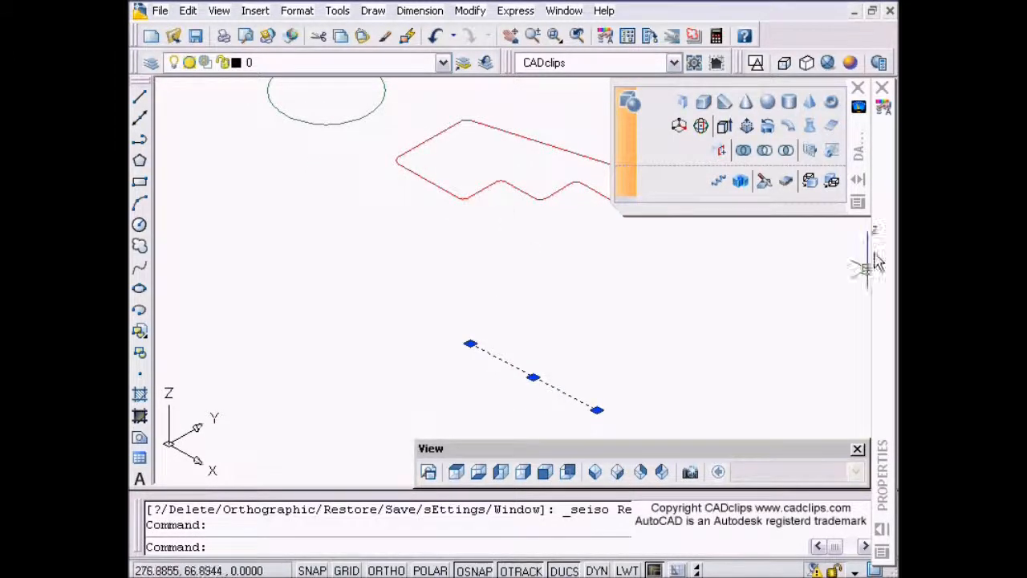
mouse_move(882, 212)
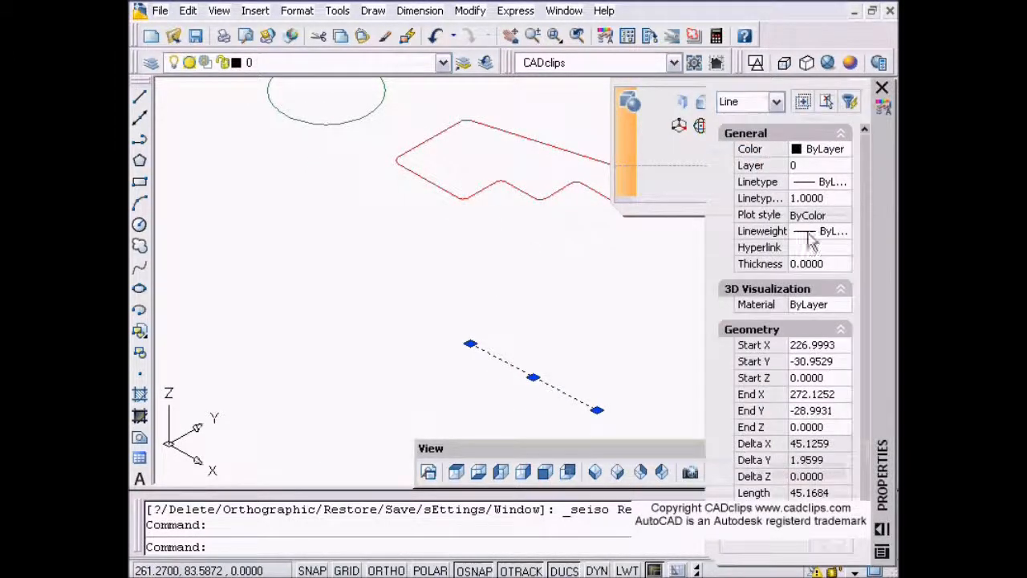
click(833, 266)
text(1)
key(Return)
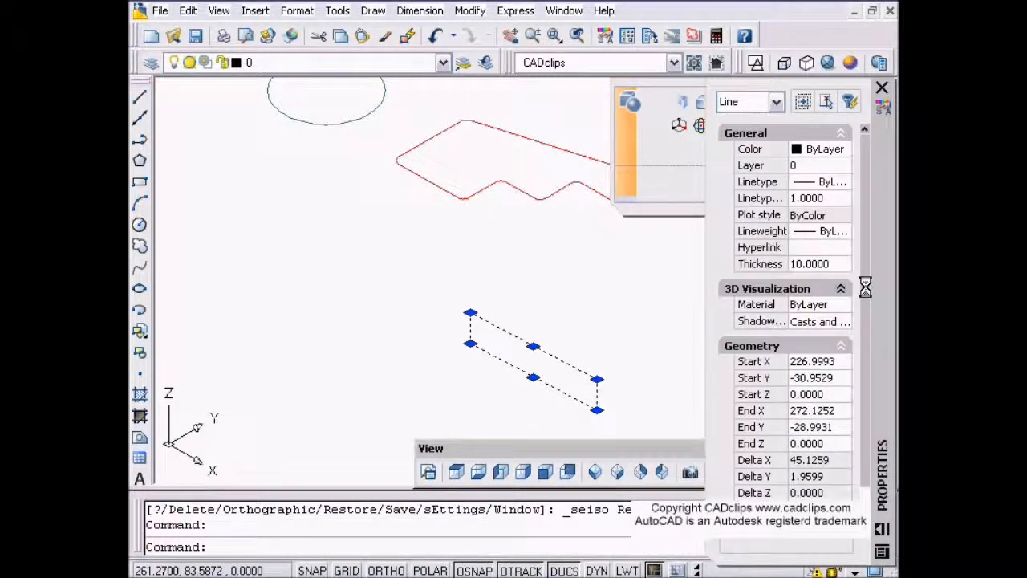
key(Escape)
Move the thickened line by its upper midpoint grip and try stretching its upper corner grip
click(547, 350)
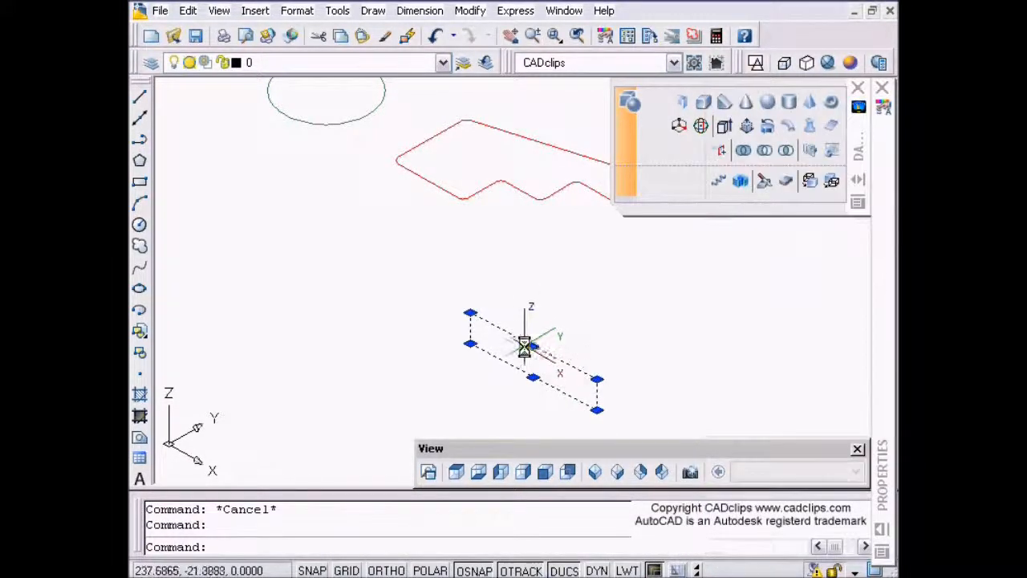
click(533, 346)
click(538, 291)
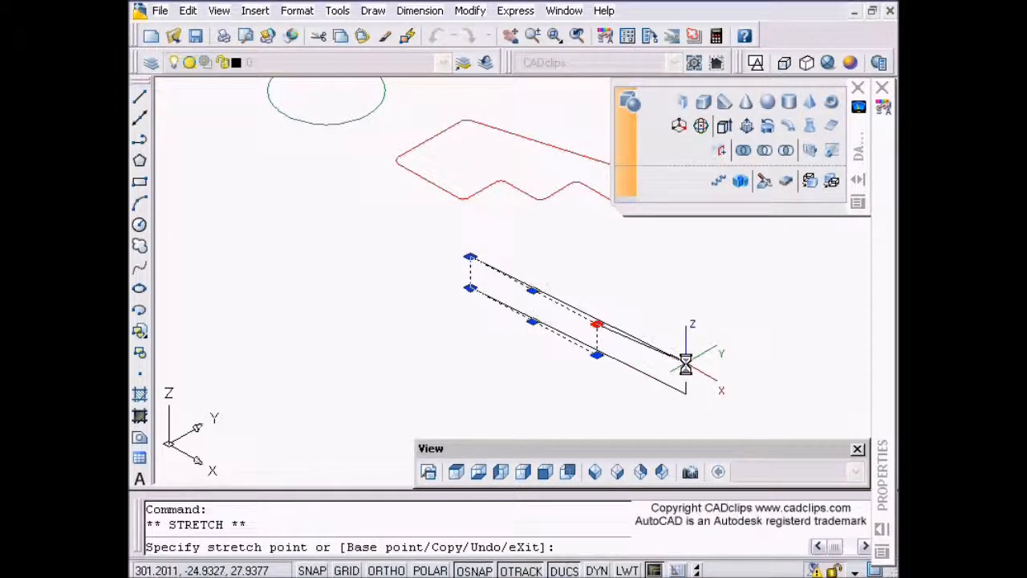
key(Escape)
key(Escape)
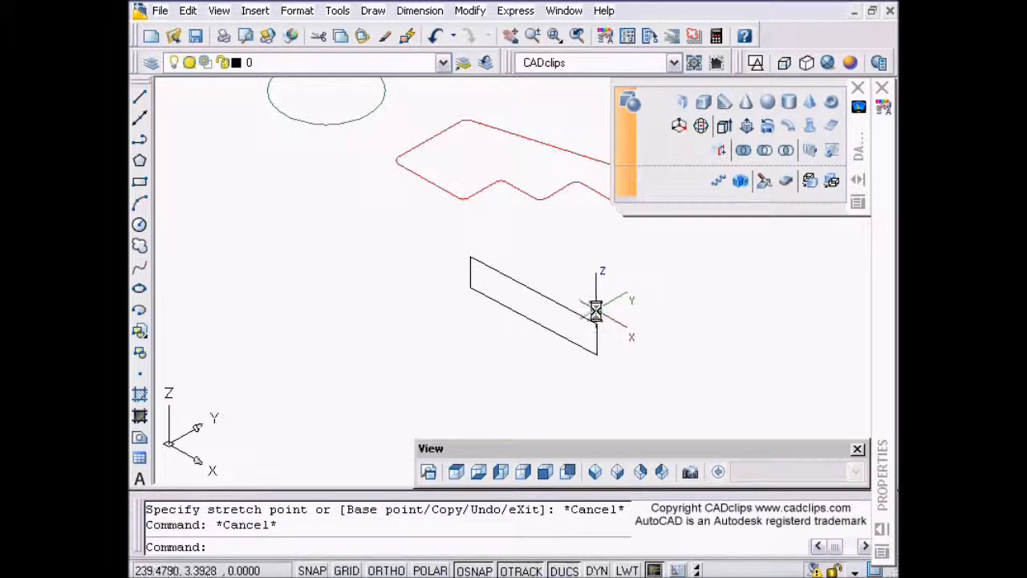
Undo the grip edit and the thickness change made to the line
key(Return)
key(Escape)
key(Return)
key(Return)
key(Escape)
text(u)
key(Return)
key(Return)
key(Return)
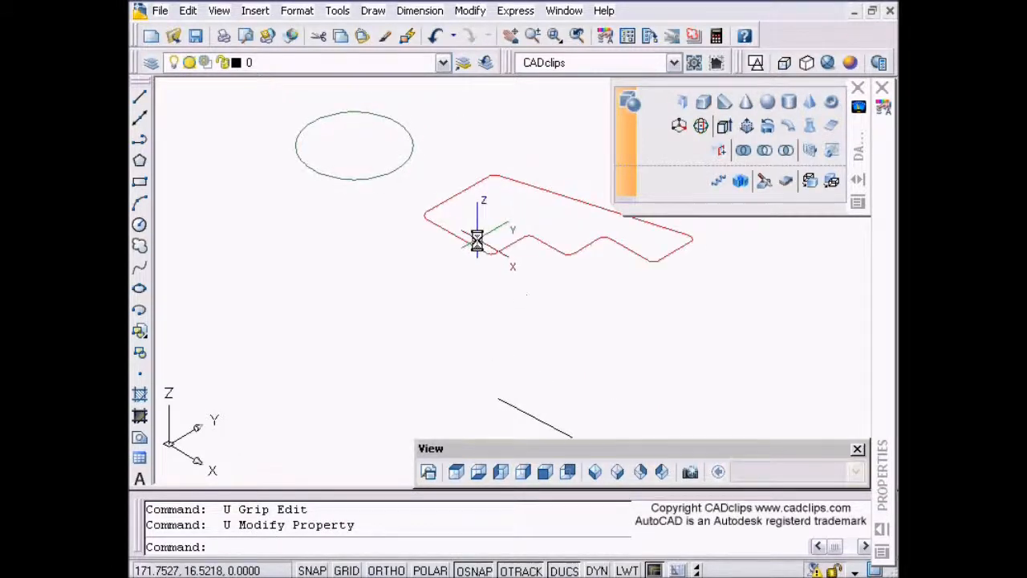
key(Escape)
Erase the line, leaving only the circle and the stepped polyline
text(e)
key(Return)
click(516, 407)
key(Return)
middle_drag(506, 307, 539, 386)
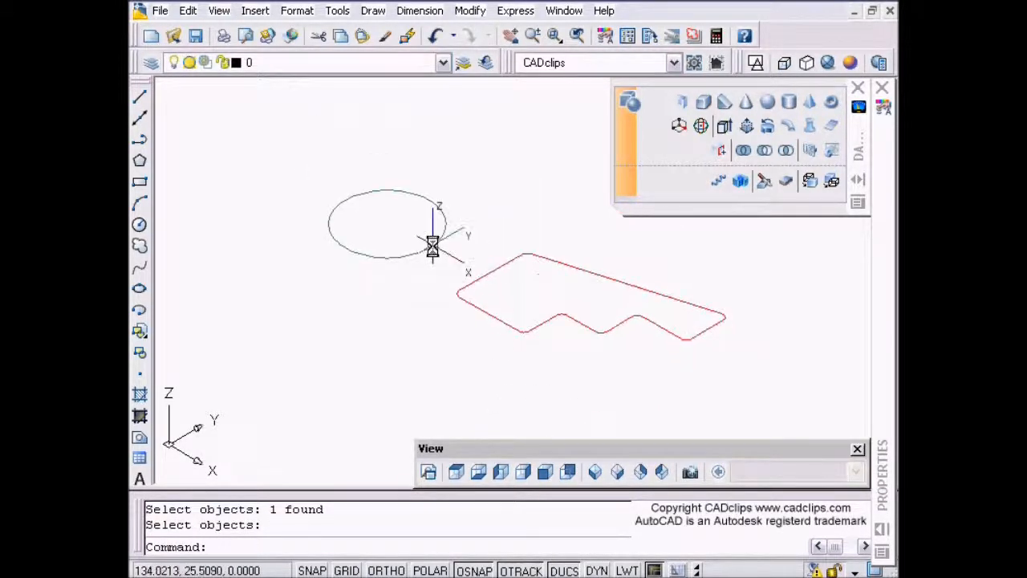
Set the thickness of the green circle to 15
click(432, 245)
mouse_move(889, 194)
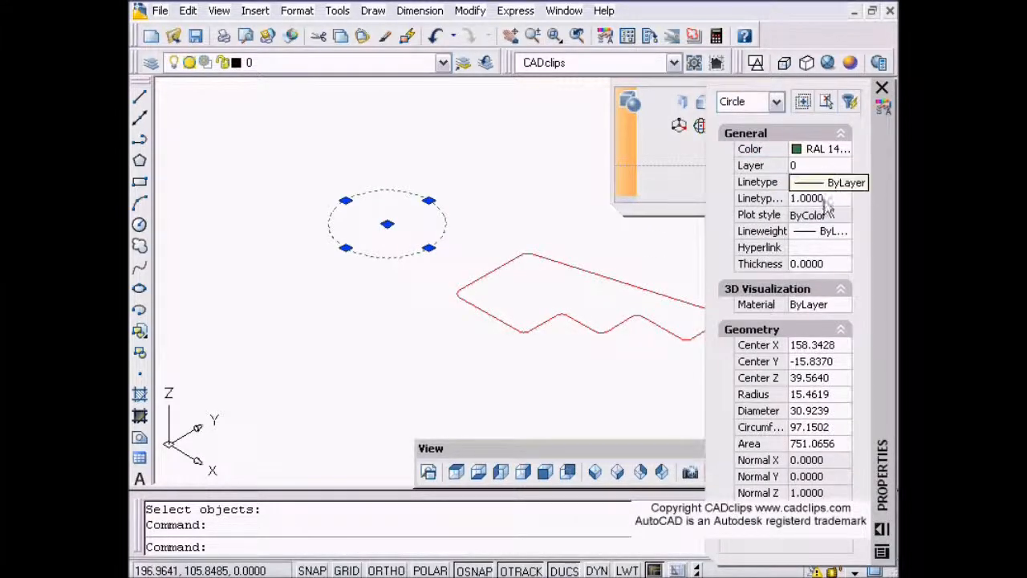
click(836, 264)
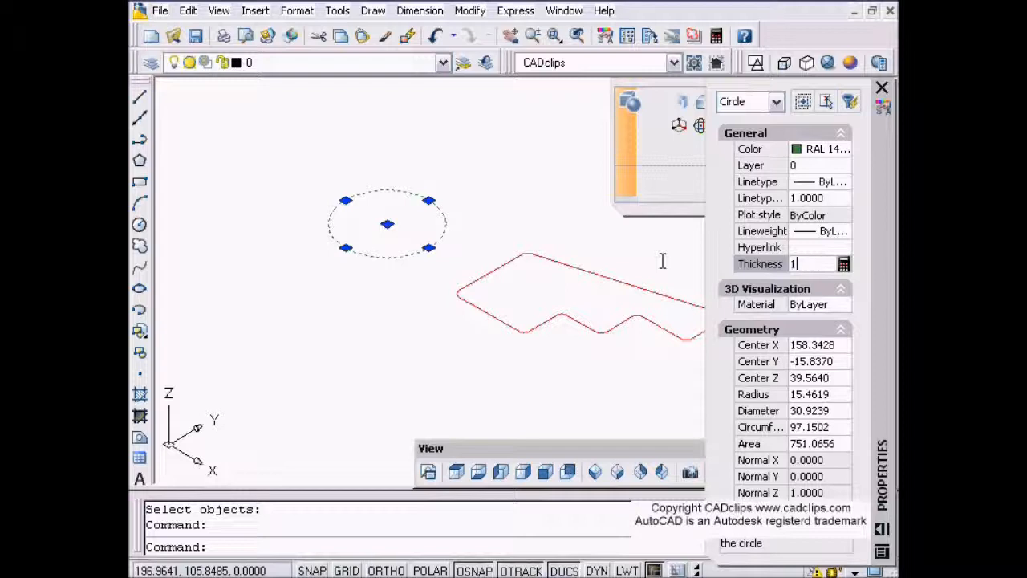
text(15)
key(Return)
key(Escape)
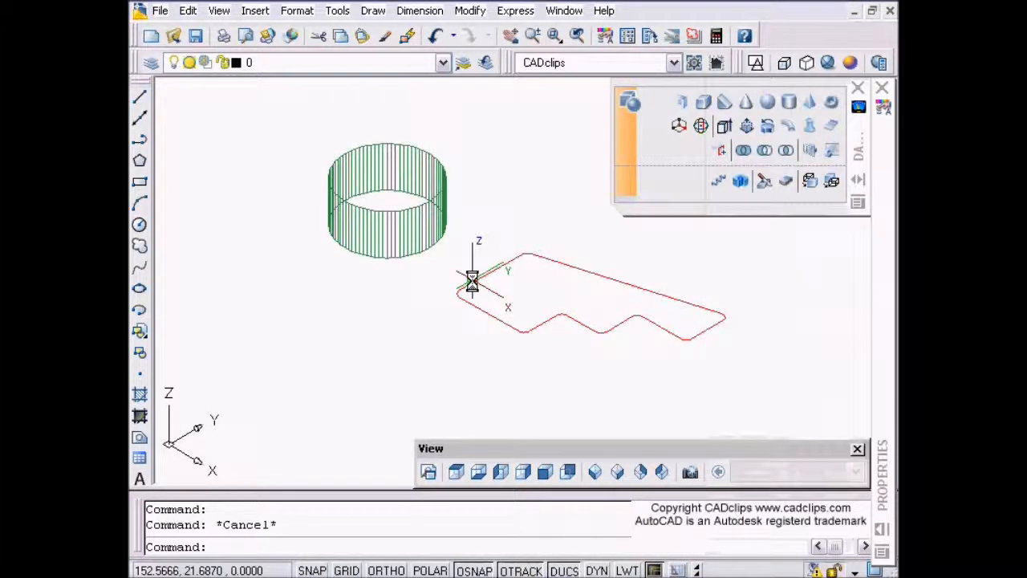
Set the thickness of the red stepped polyline to 20
click(471, 282)
mouse_move(887, 175)
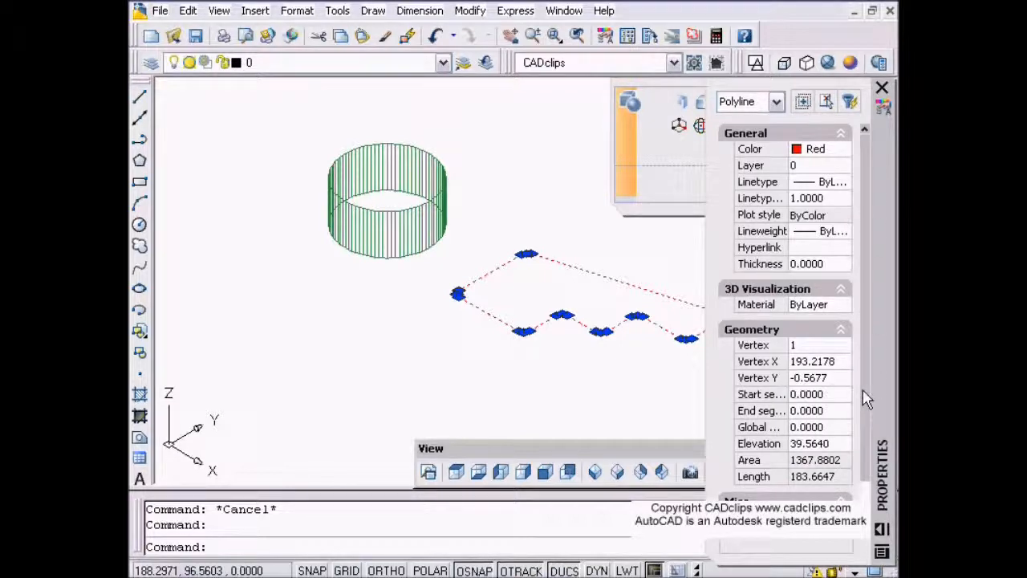
scroll(873, 384, down, 1)
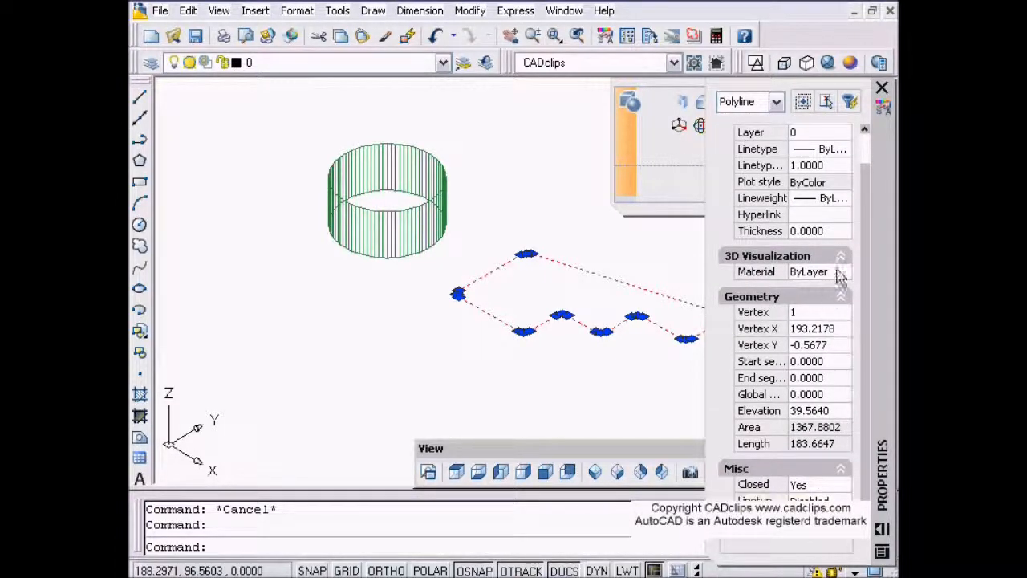
click(819, 234)
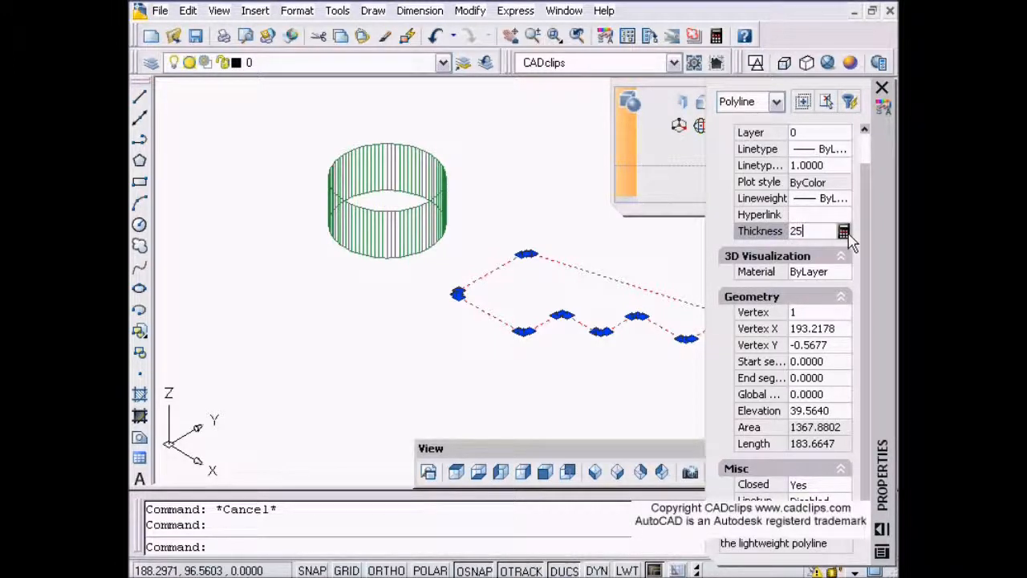
text(20)
key(Return)
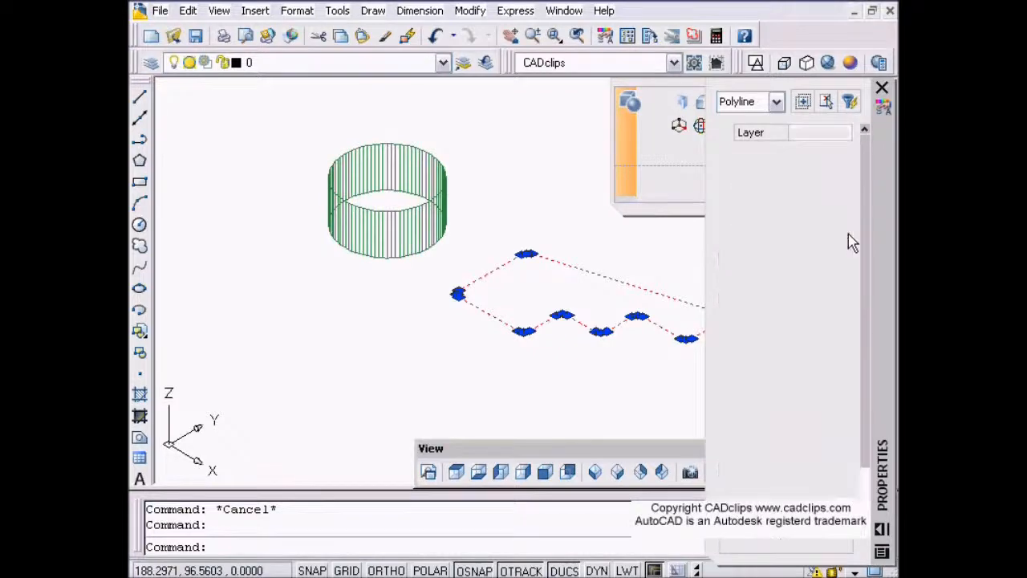
key(Escape)
key(ctrl+1)
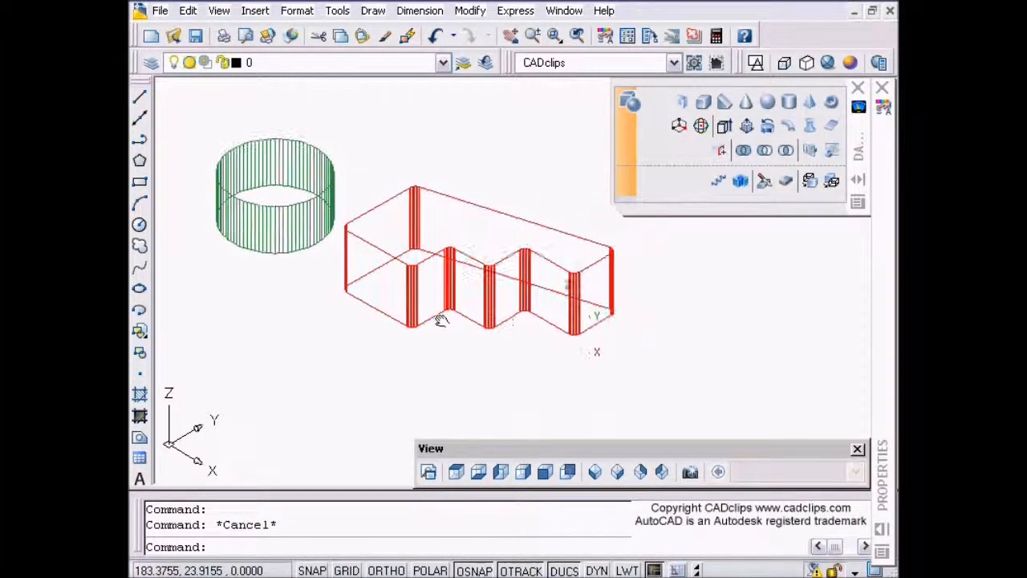
Examine the thickened circle and polyline from a higher angle in the 3D Hidden visual style
click(806, 64)
scroll(649, 265, down, 2)
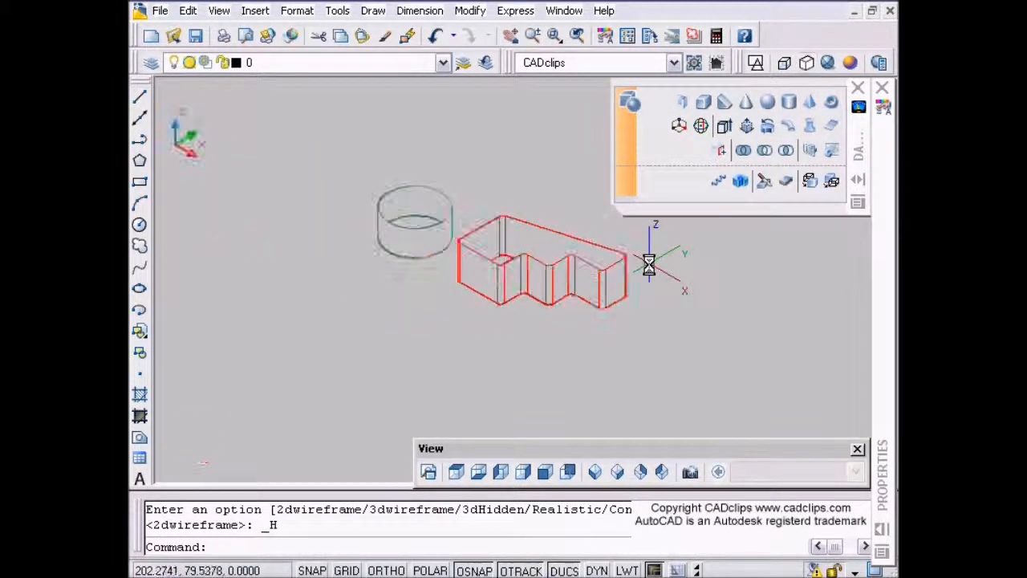
shift+middle_drag(566, 318, 497, 210)
scroll(481, 246, up, 4)
middle_drag(532, 265, 560, 280)
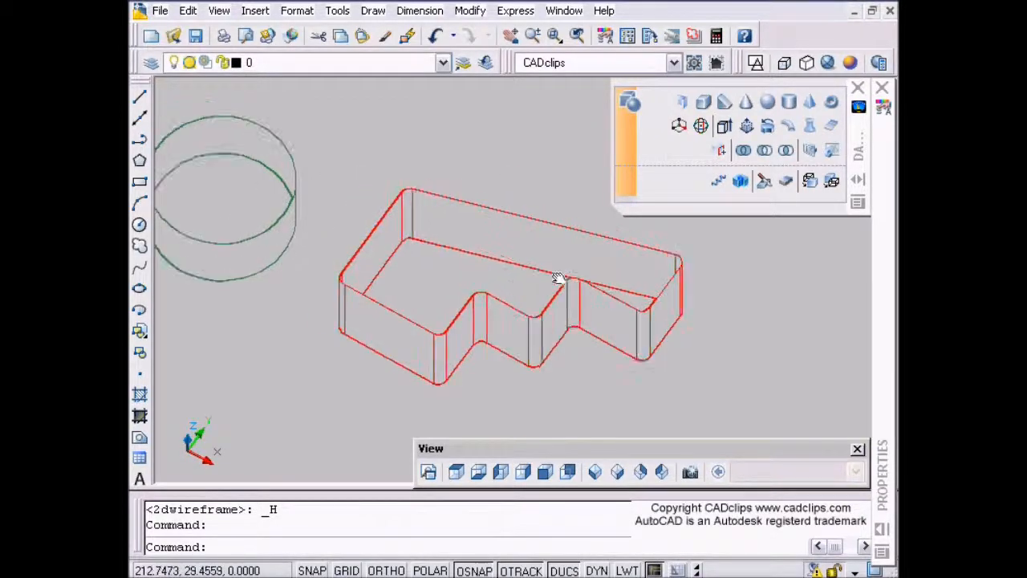
Display the thickened circle and polyline in the Conceptual visual style
click(849, 64)
scroll(664, 333, down, 2)
middle_drag(644, 313, 588, 300)
middle_drag(505, 193, 459, 324)
scroll(492, 321, up, 3)
middle_drag(533, 322, 523, 296)
scroll(634, 343, down, 4)
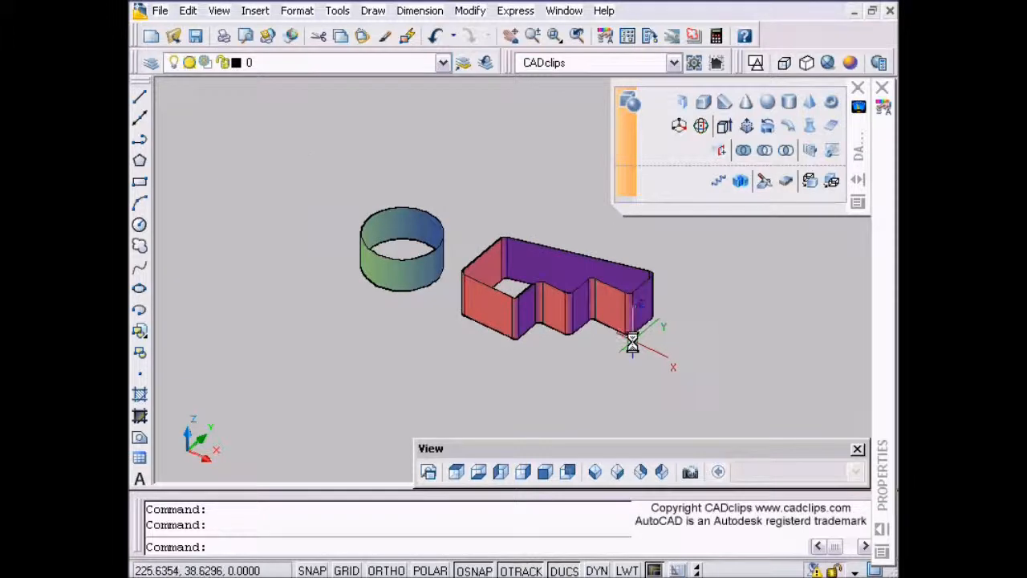
scroll(630, 344, up, 2)
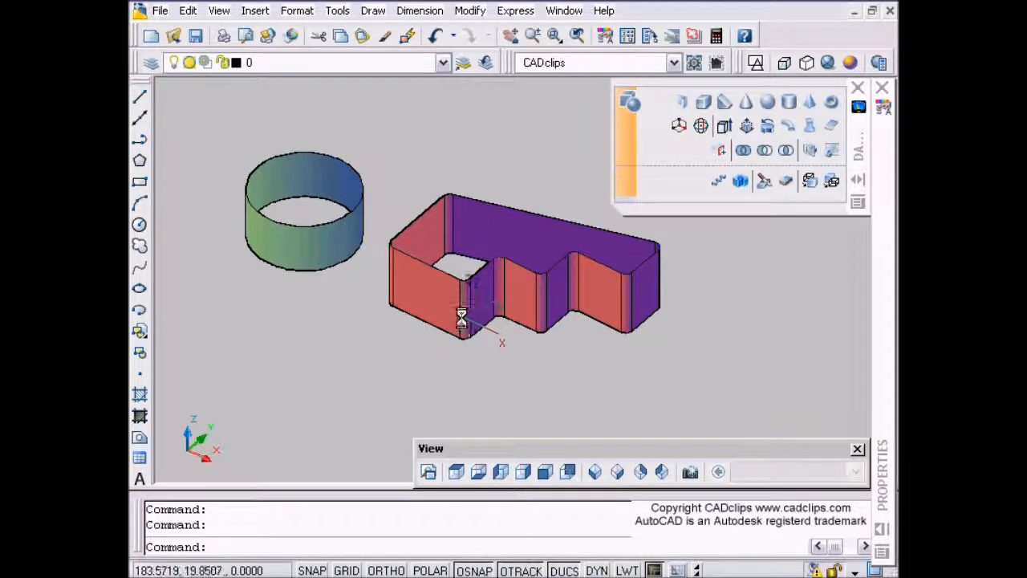
mouse_move(474, 309)
middle_down()
mouse_move(501, 321)
mouse_move(491, 314)
middle_up()
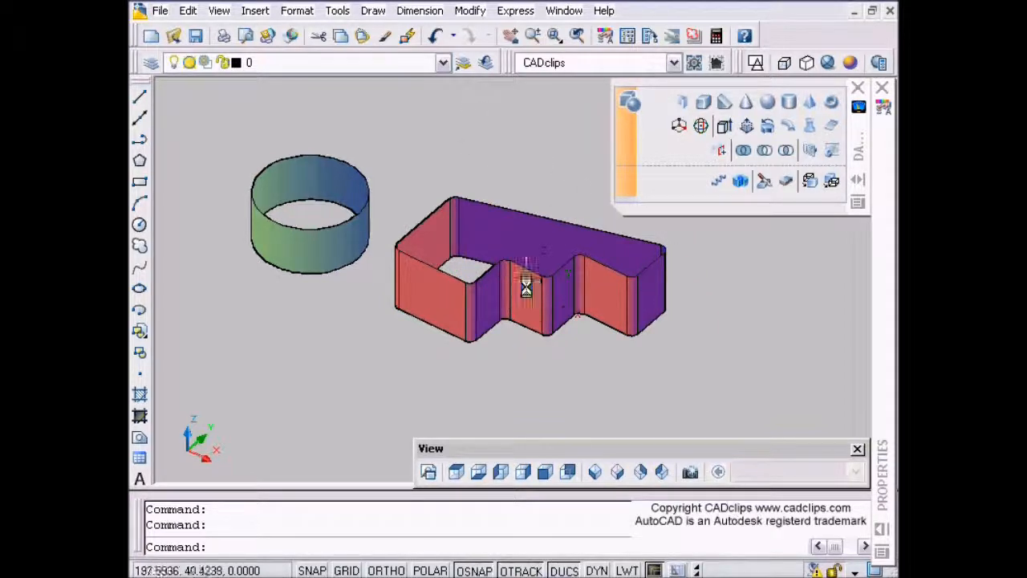
mouse_move(542, 287)
middle_down()
mouse_move(566, 298)
mouse_move(547, 292)
middle_up()
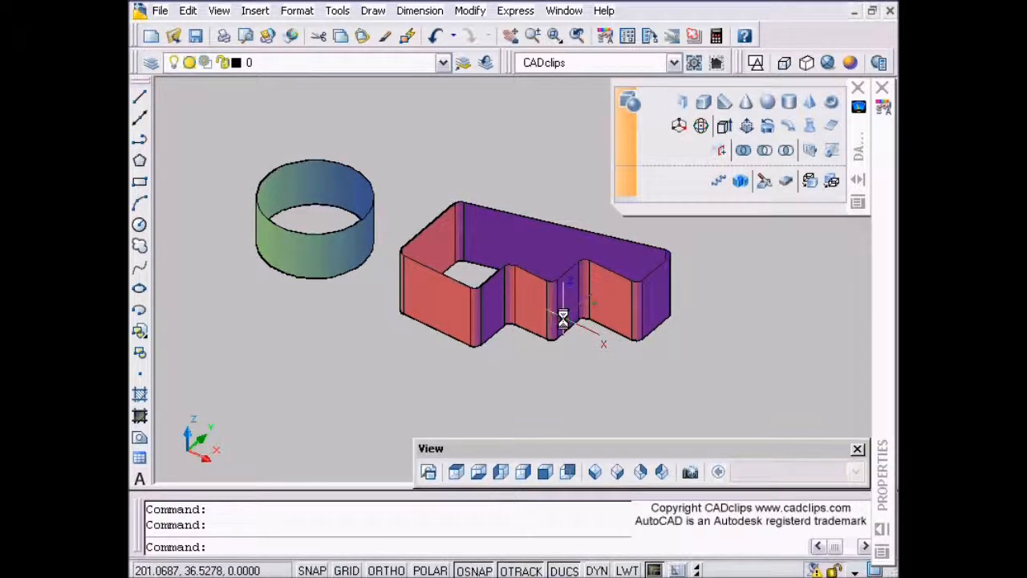
Consult the help topic on Convert to Solid and convert the thickened stepped polyline to a 3D solid
click(808, 183)
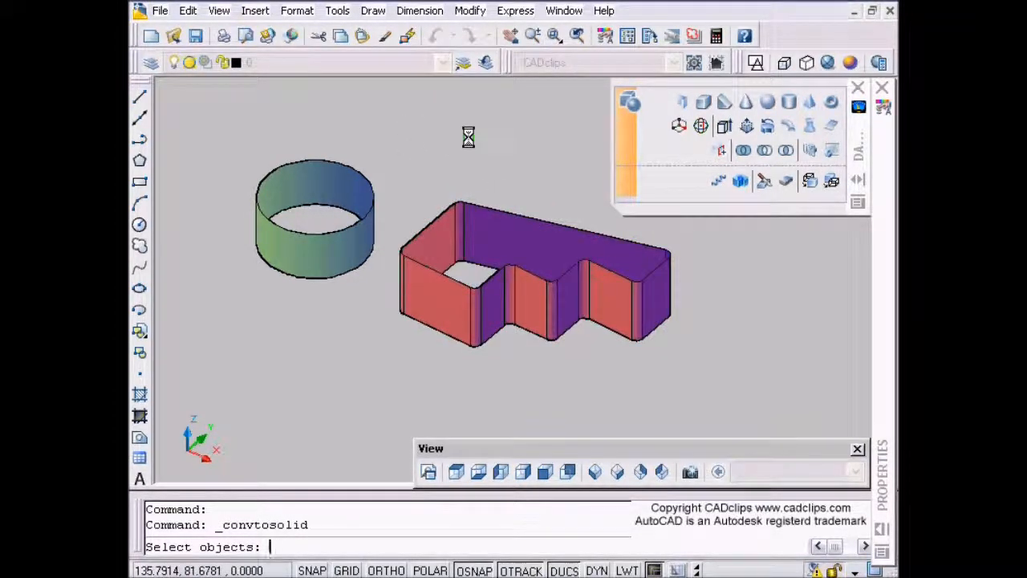
key(F1)
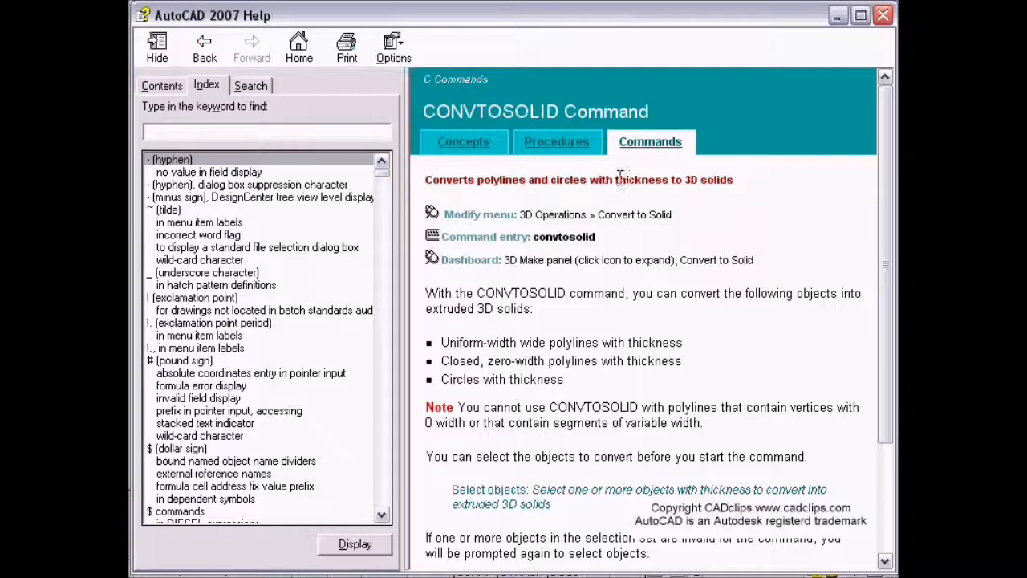
click(734, 183)
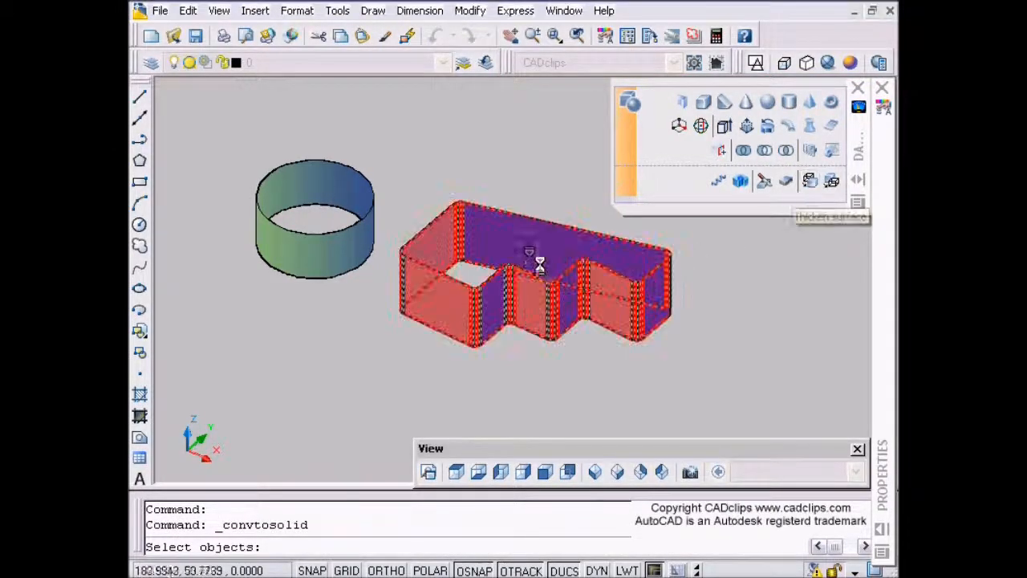
click(498, 208)
key(Return)
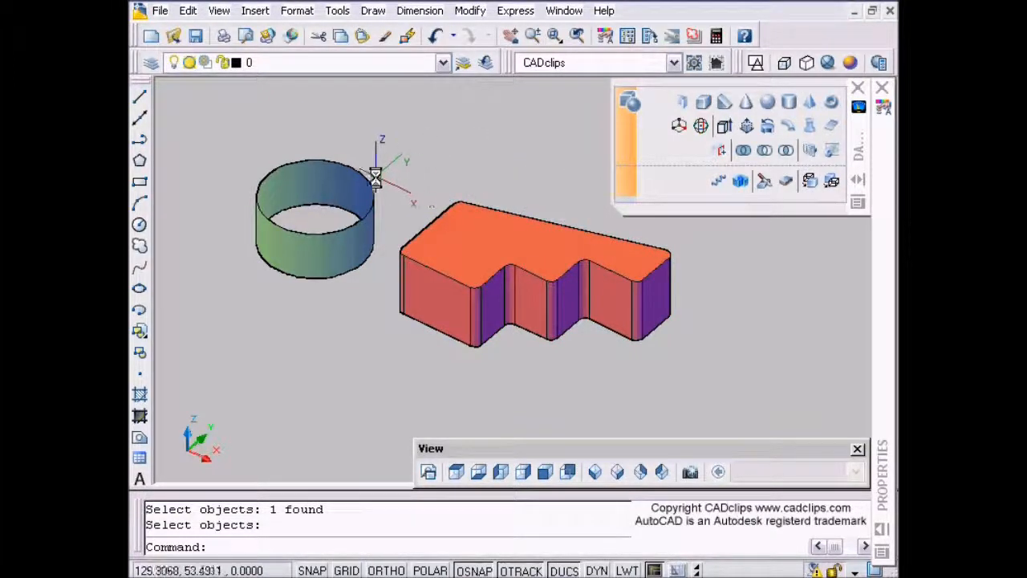
Convert the thickened green circle to a 3D solid
click(809, 179)
click(360, 168)
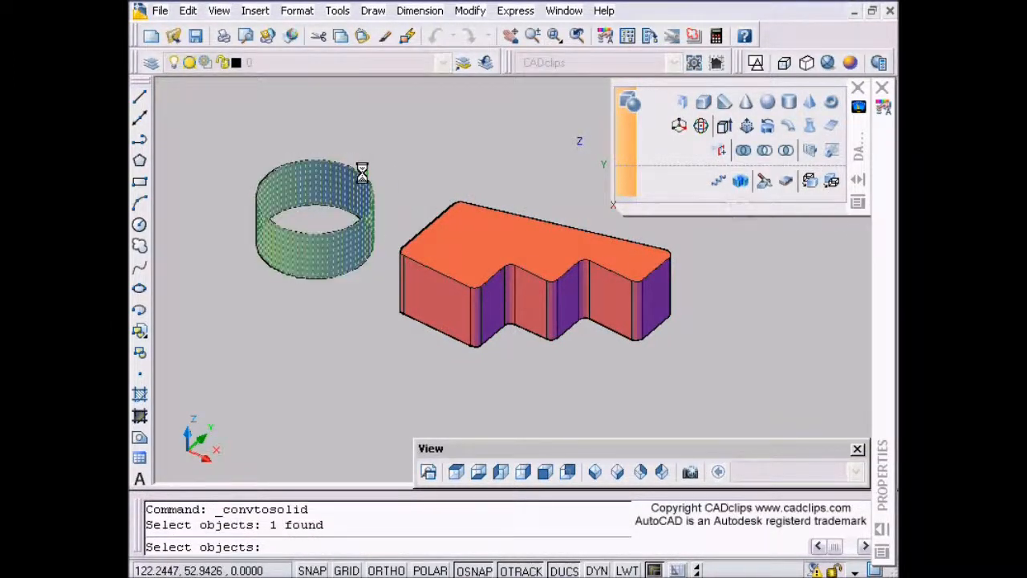
key(Return)
click(431, 239)
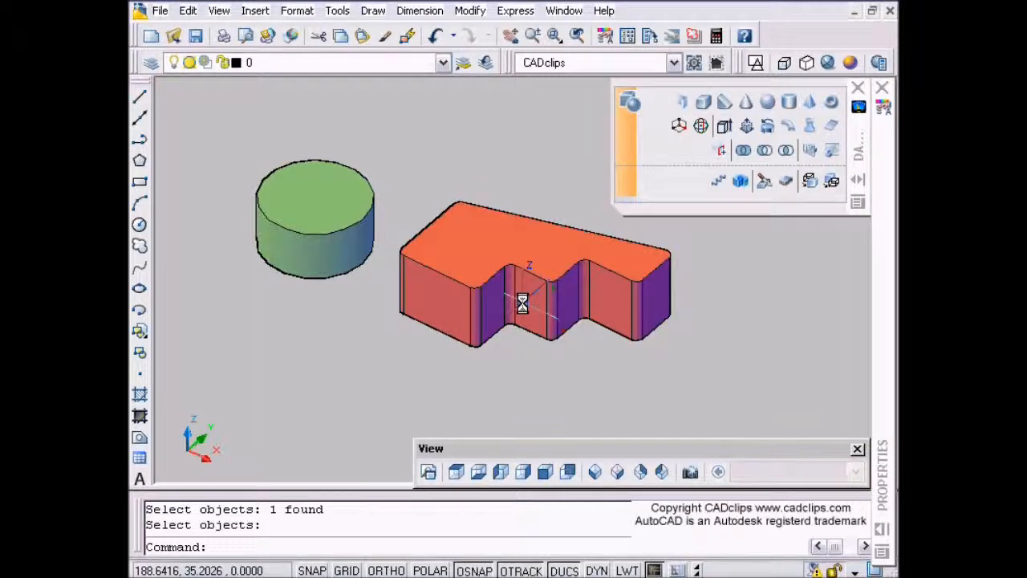
Move the stepped solid farther away from the green cylinder
text(m)
key(Return)
click(570, 261)
key(Return)
click(562, 361)
click(740, 363)
scroll(525, 367, down, 2)
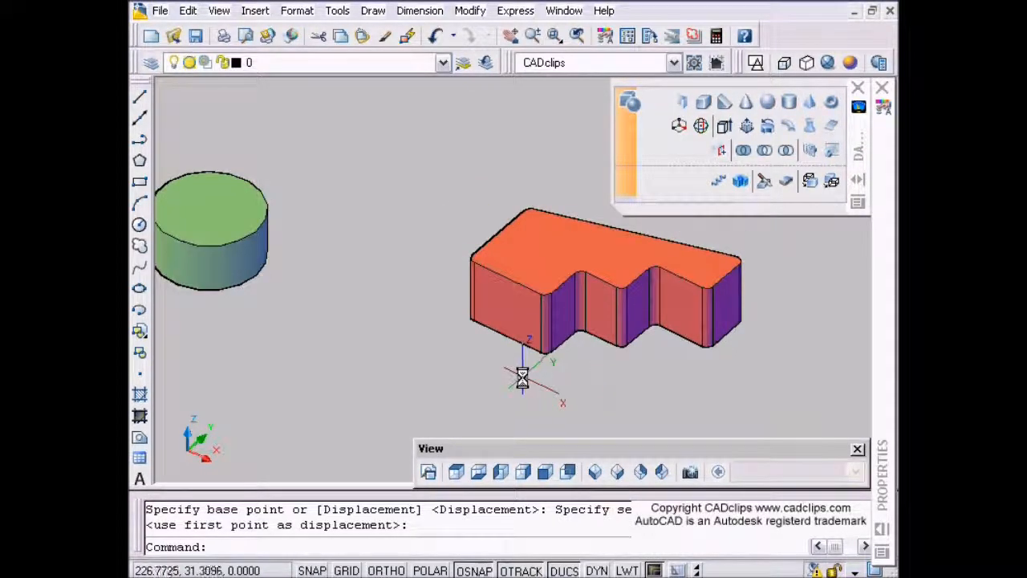
Move the stepped solid back closer to the green cylinder
scroll(524, 371, down, 1)
text(m)
key(Return)
click(525, 327)
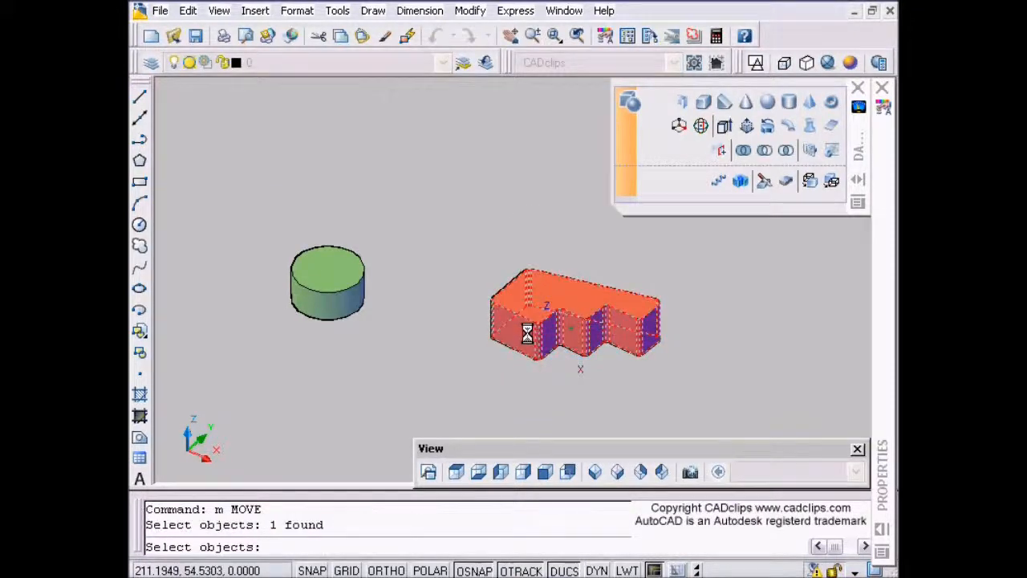
key(Return)
click(543, 390)
click(443, 377)
scroll(405, 341, up, 3)
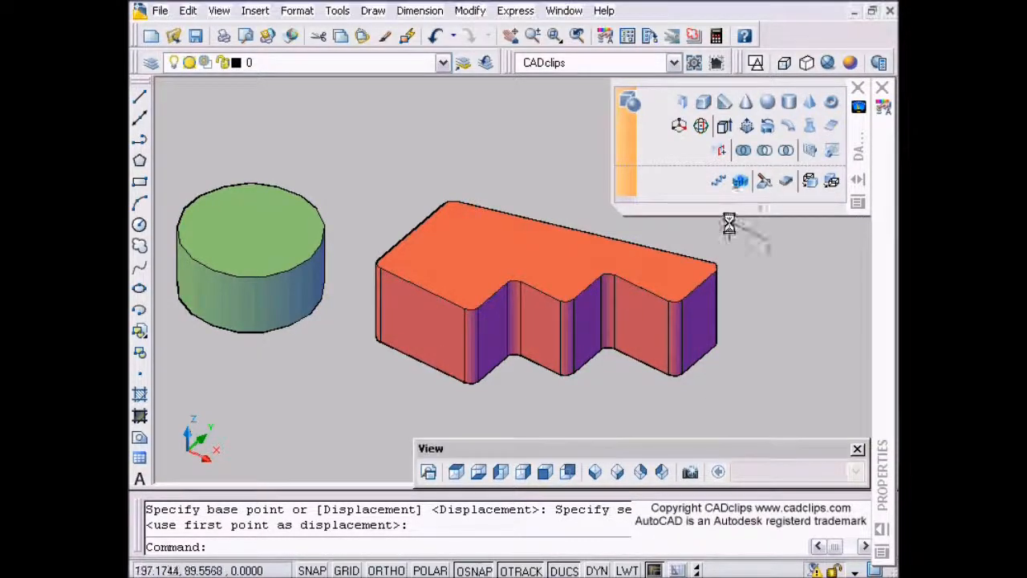
text(i)
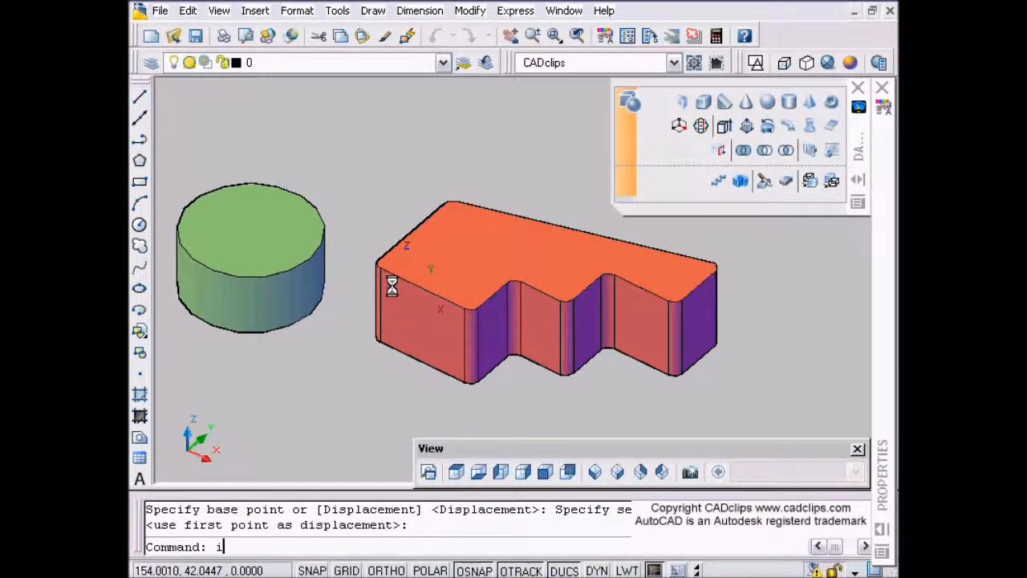
key(Return)
key(Escape)
key(Escape)
key(Escape)
List the green cylinder's object data and examine its object type, history and solid type
text(li)
key(Return)
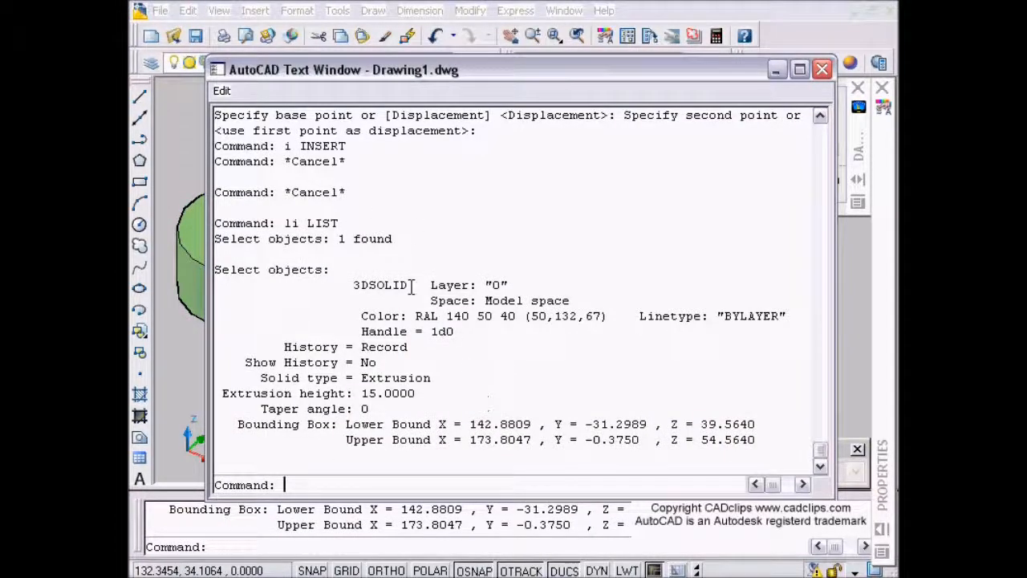
drag(411, 286, 341, 288)
drag(416, 347, 359, 348)
drag(437, 378, 346, 378)
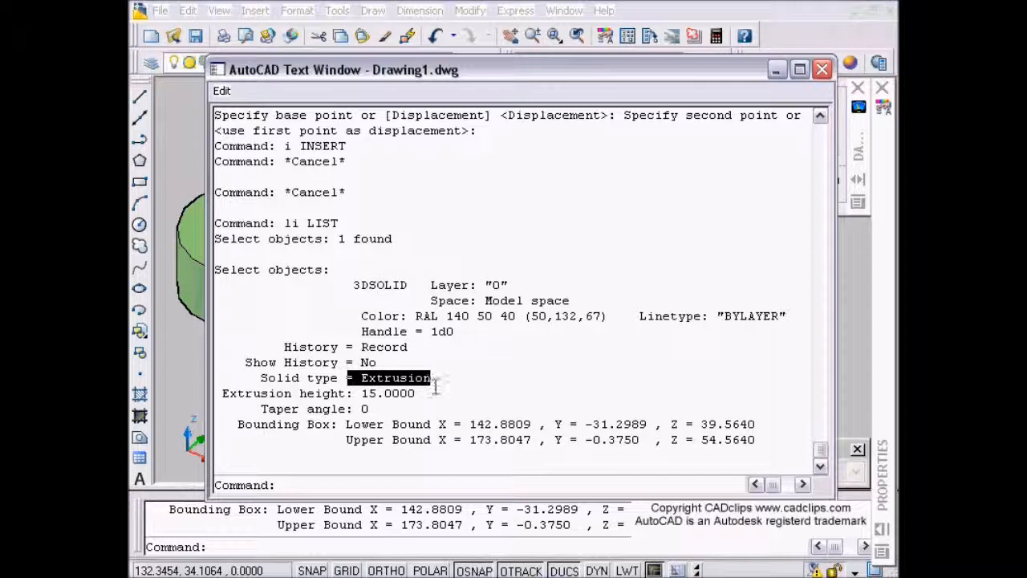
click(462, 383)
click(775, 74)
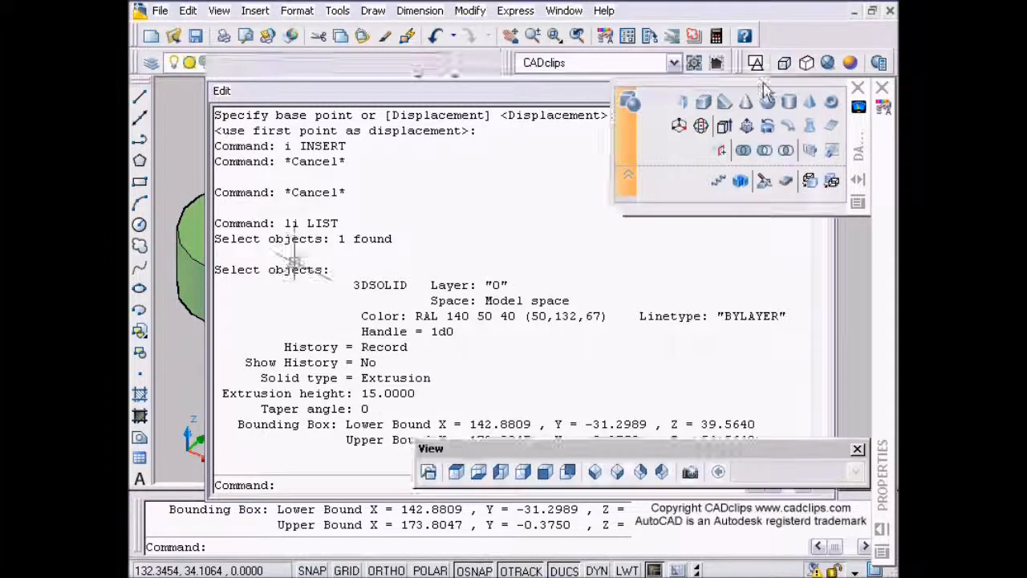
List the stepped solid's object data and examine its solid type
key(Return)
click(546, 291)
key(Return)
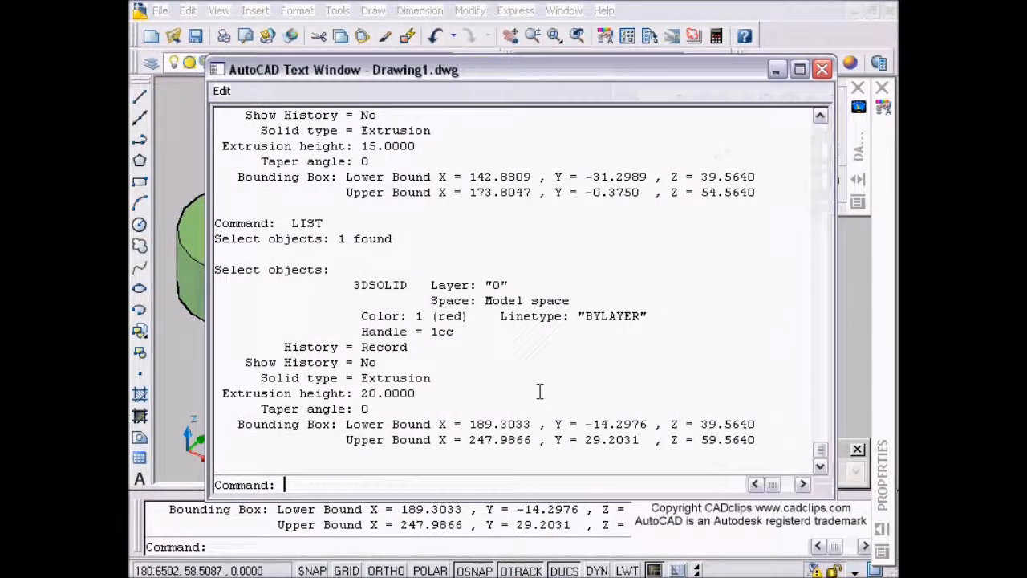
drag(433, 377, 383, 375)
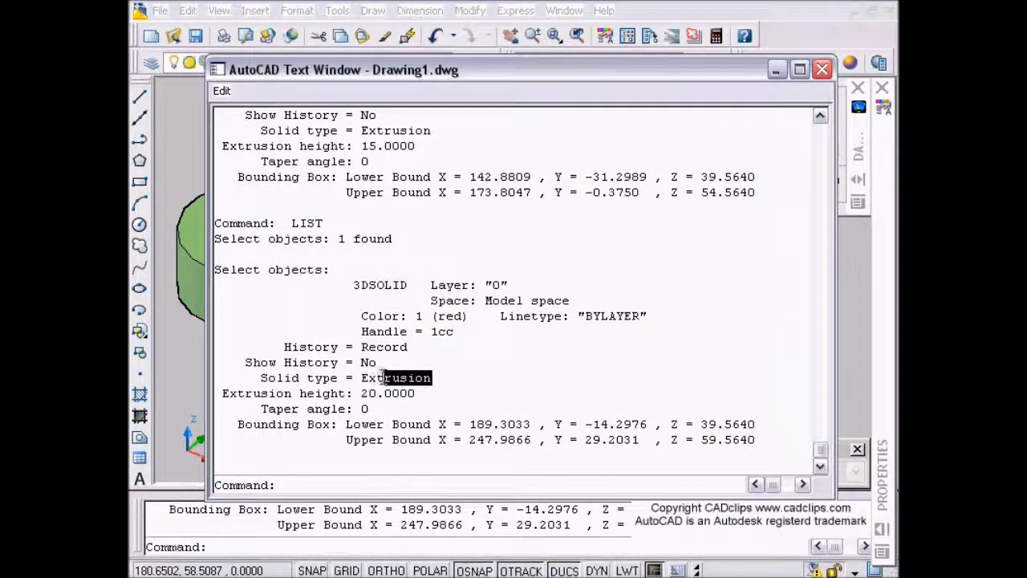
click(775, 70)
key(Escape)
key(Escape)
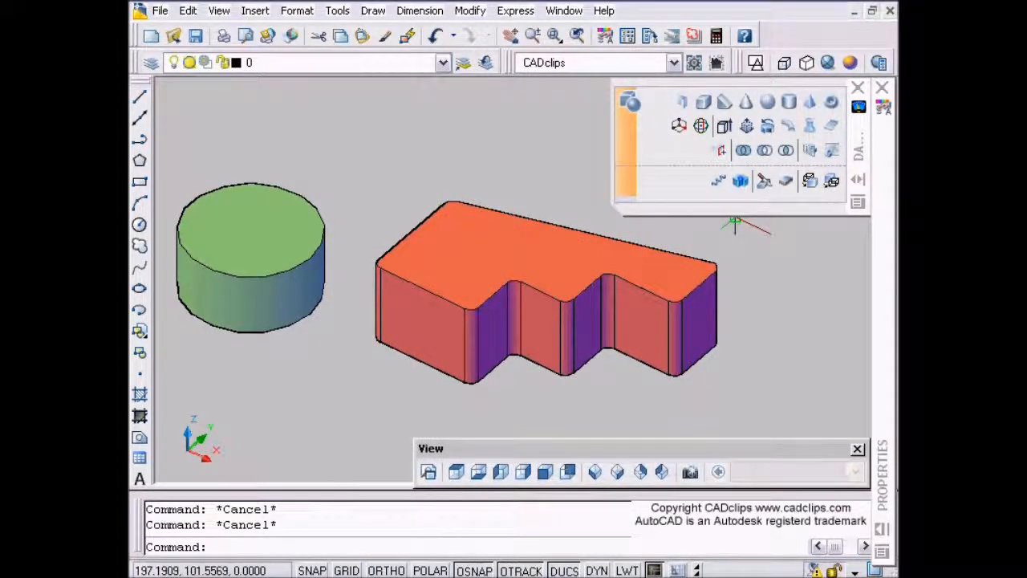
Undo the last property modification and the circle creation
text(u)
key(Return)
text(u)
key(Return)
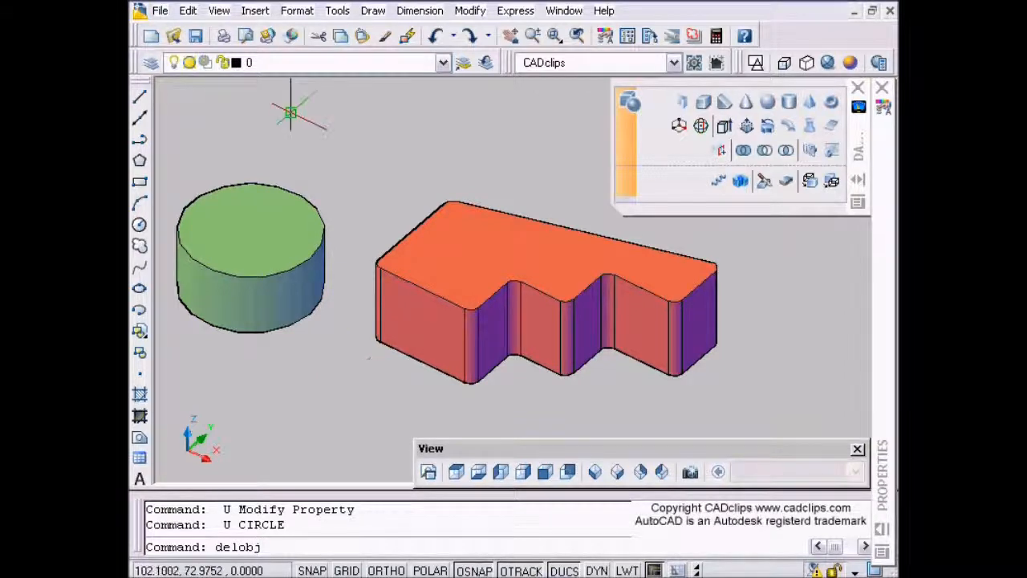
Set the DELOBJ system variable to 1
key(Return)
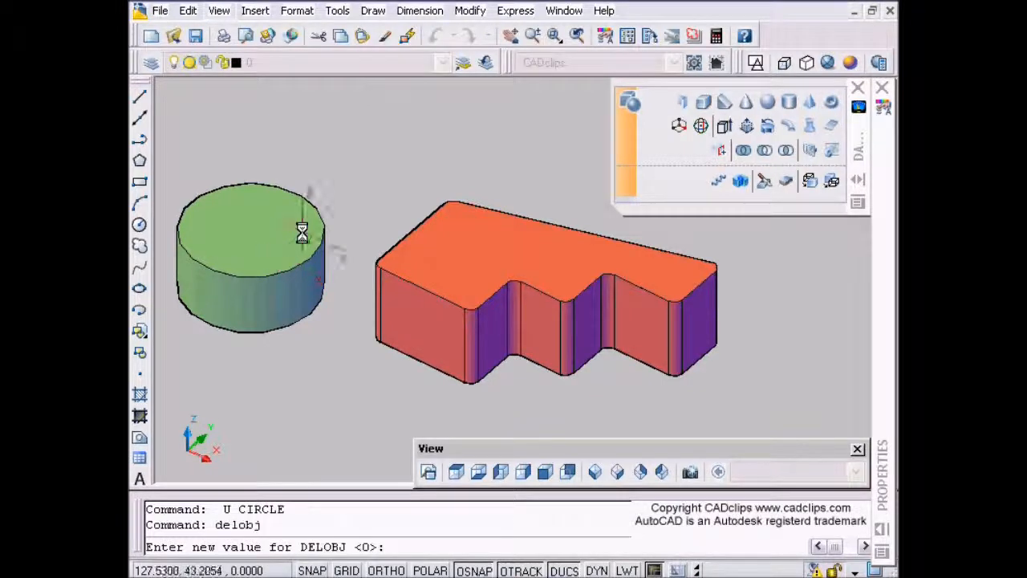
text(1)
key(Return)
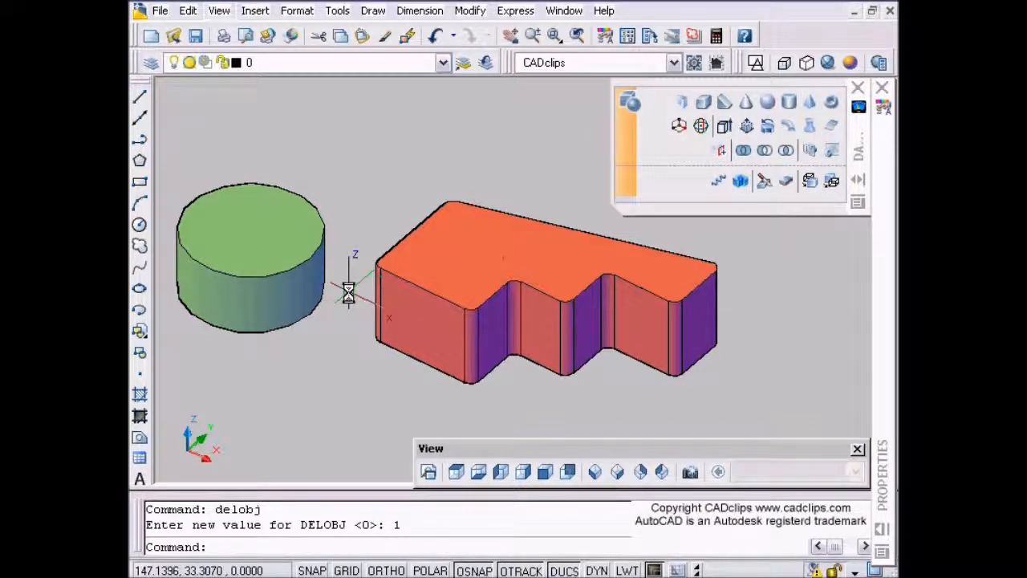
Move the green cylinder and the stepped solid away from their current positions to reveal whether source objects lie beneath
text(m)
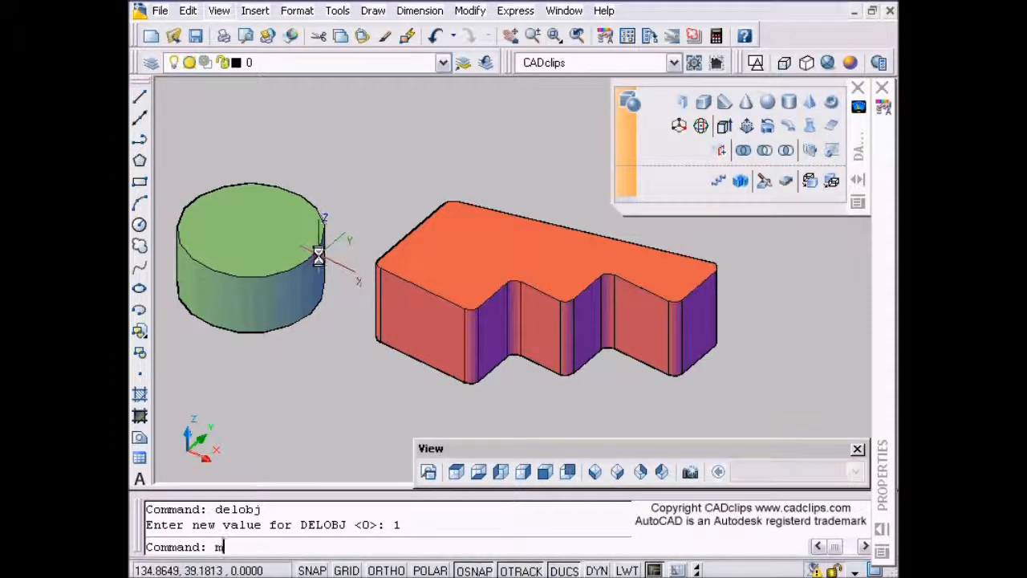
key(Return)
click(311, 255)
key(Return)
click(283, 375)
click(332, 372)
key(Return)
click(415, 285)
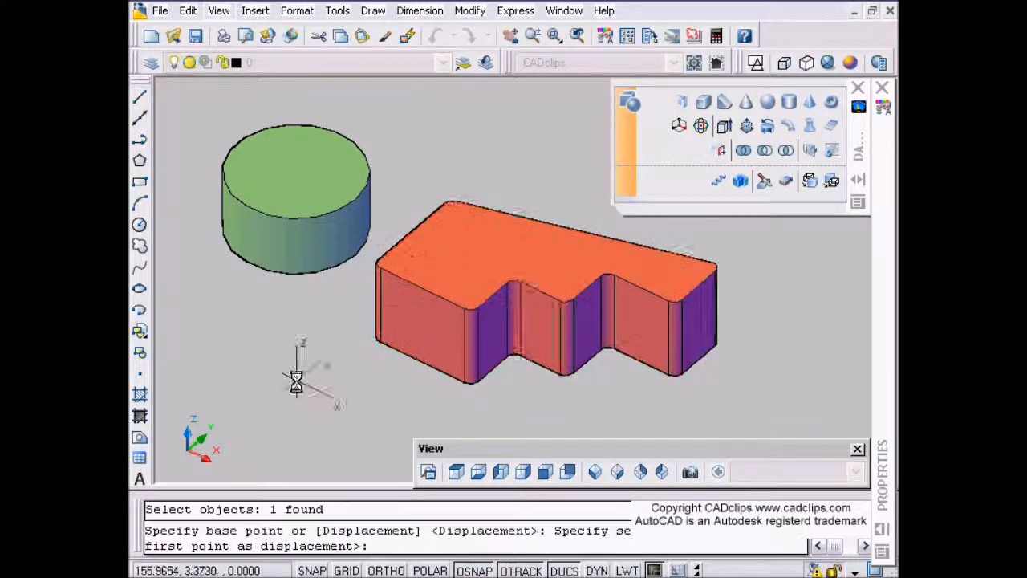
key(Return)
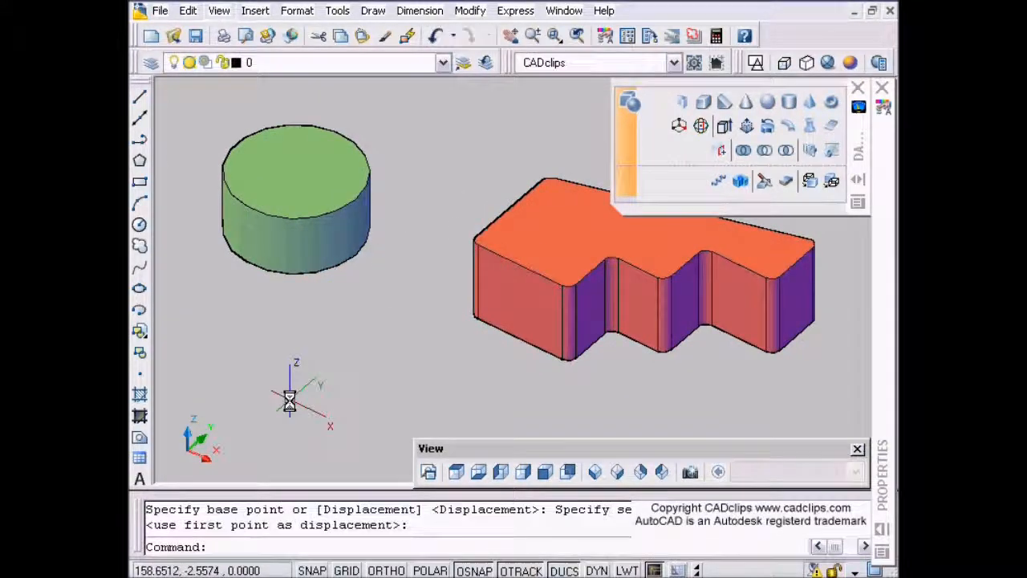
Undo the moves of the stepped solid and the green cylinder
text(u)
key(Return)
key(Return)
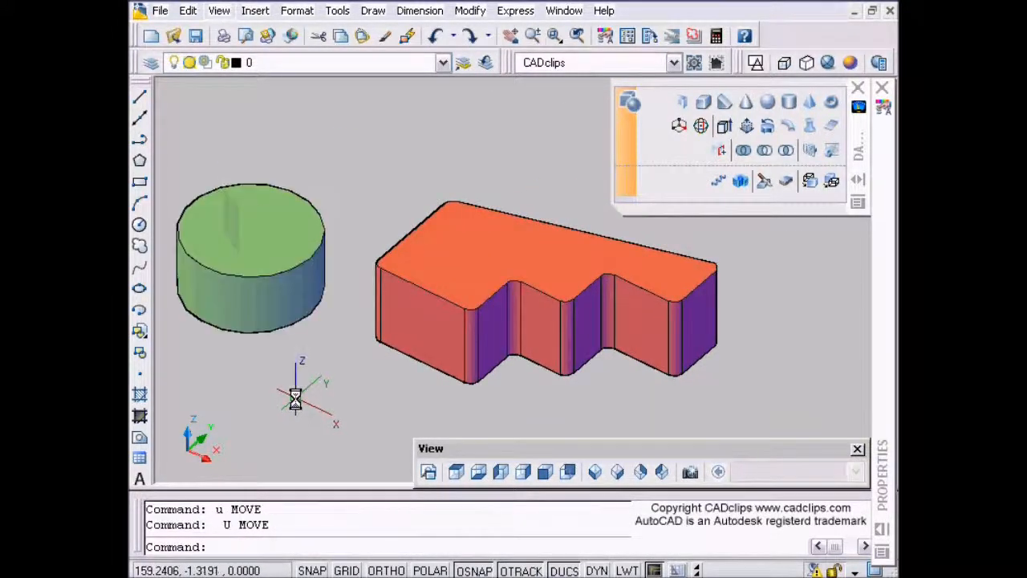
Draw a closed, irregular six-sided polyline in the empty area in front of the green cylinder
middle_drag(293, 393, 366, 355)
text(pl)
key(Return)
click(285, 331)
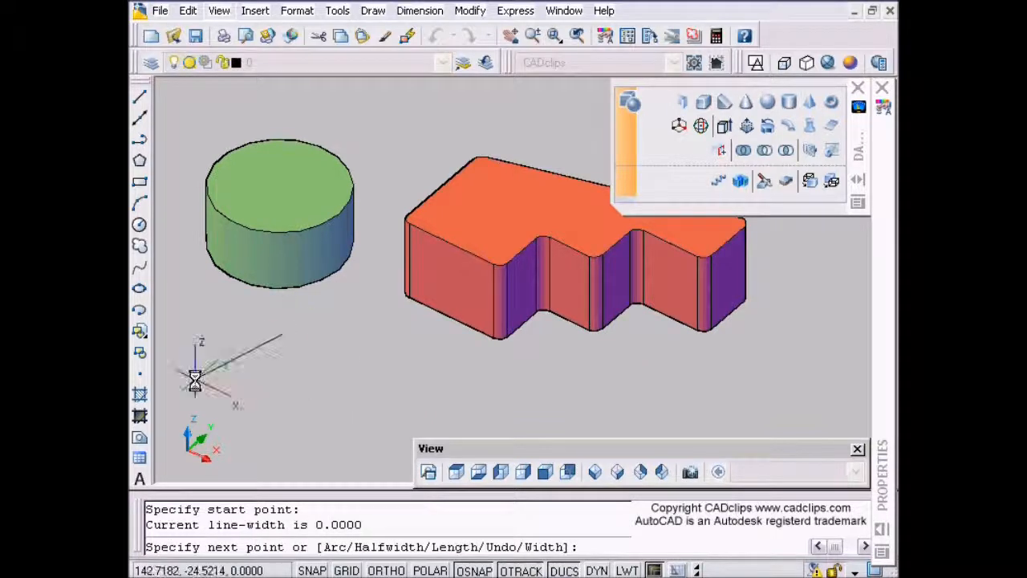
click(187, 379)
click(251, 446)
click(338, 439)
click(421, 399)
click(384, 350)
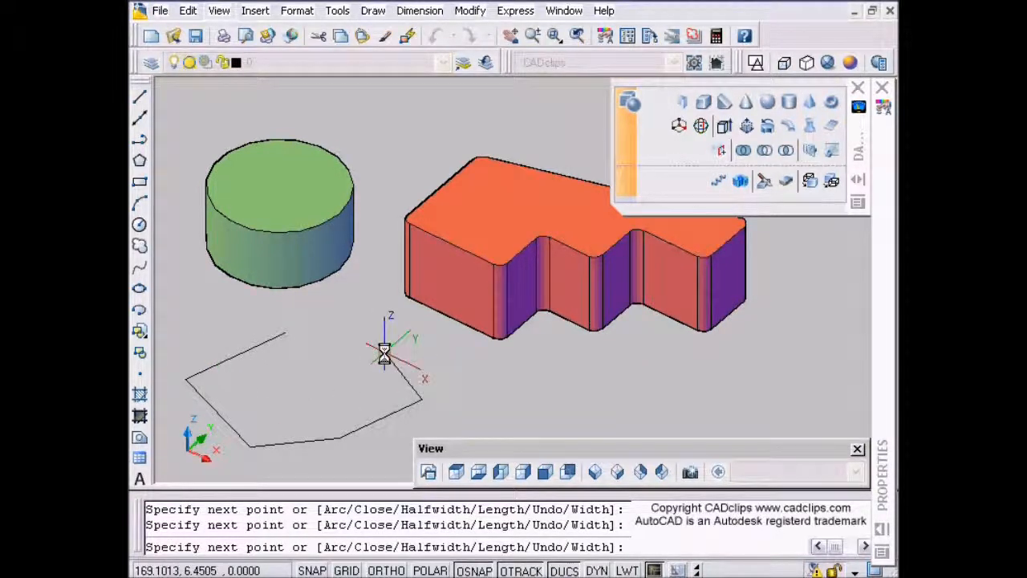
text(c)
key(Return)
Give the six-sided polyline a thickness of 10 and the color Red
click(384, 354)
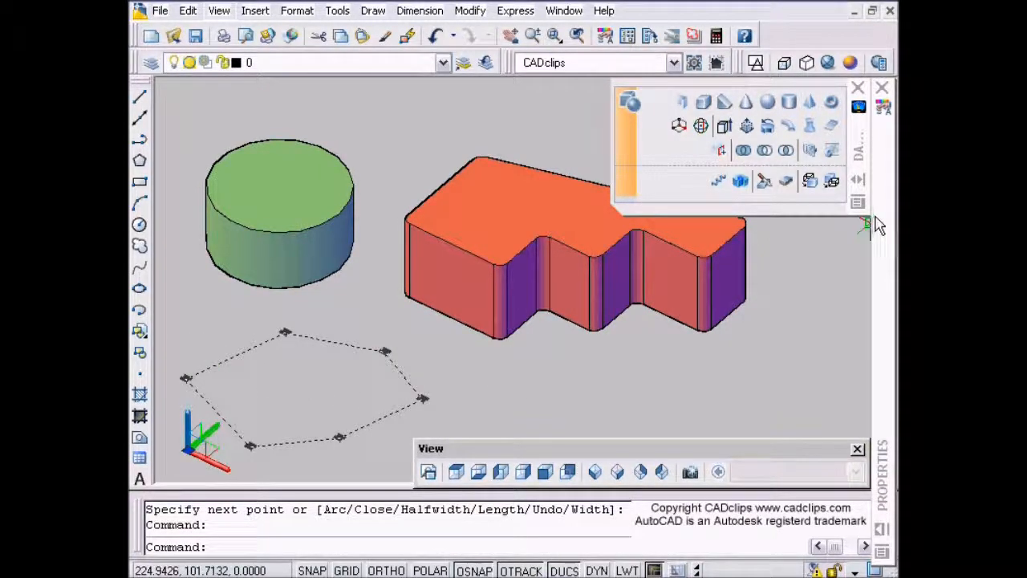
mouse_move(883, 221)
click(818, 264)
text(10)
key(Return)
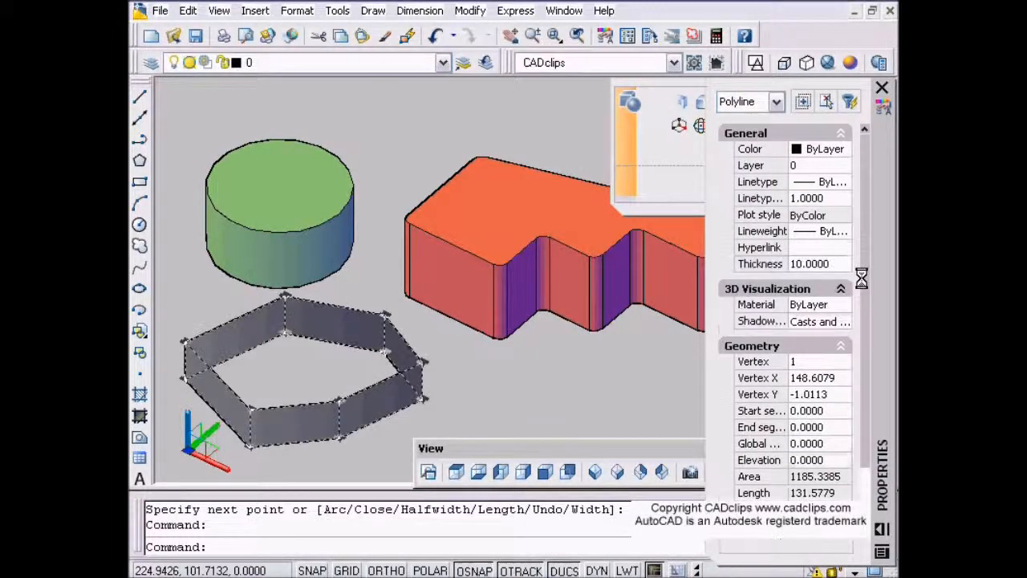
click(826, 149)
click(844, 150)
click(806, 198)
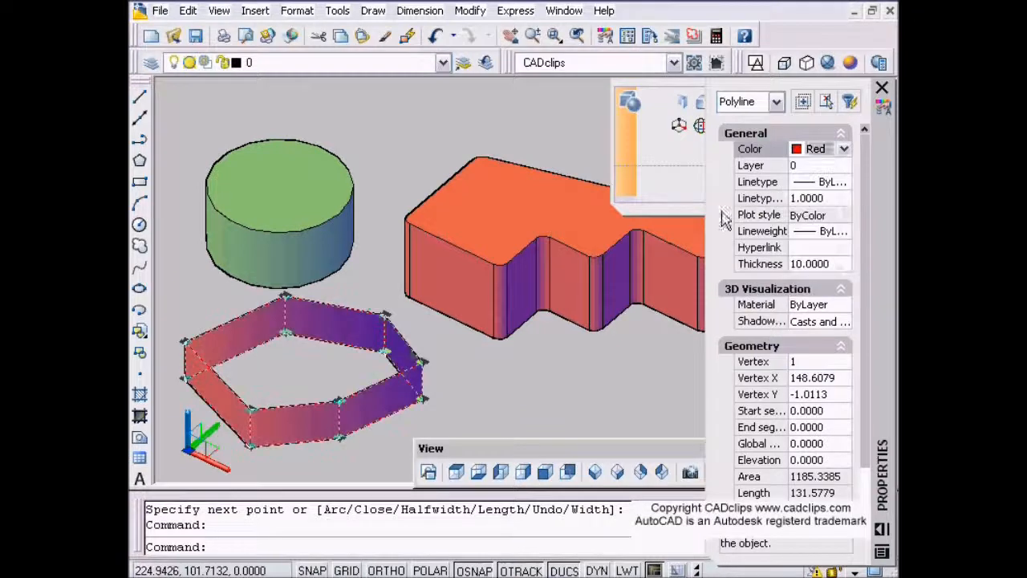
key(Escape)
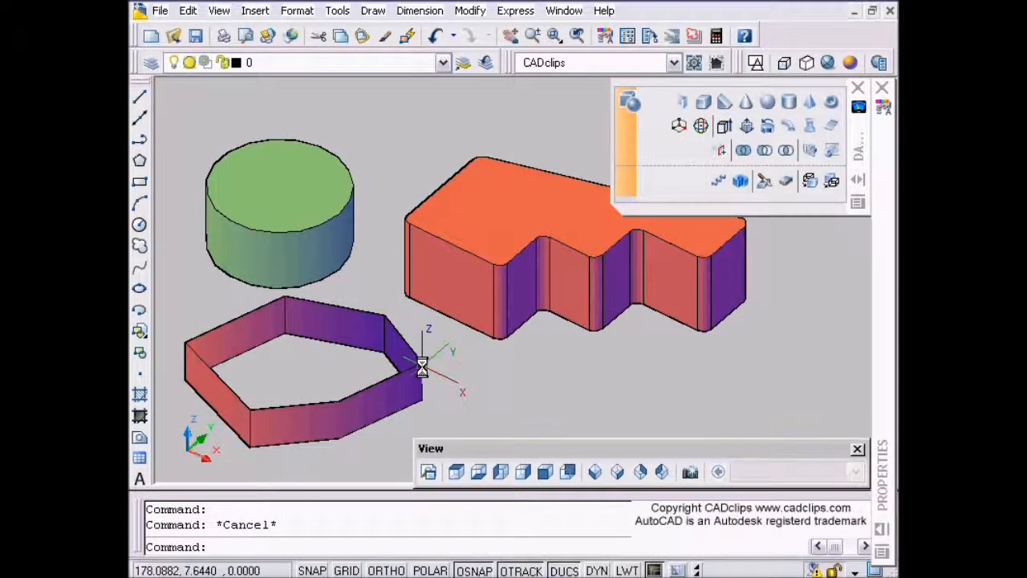
Set the DELOBJ system variable to 0 so that source objects are kept
text(ERASE)
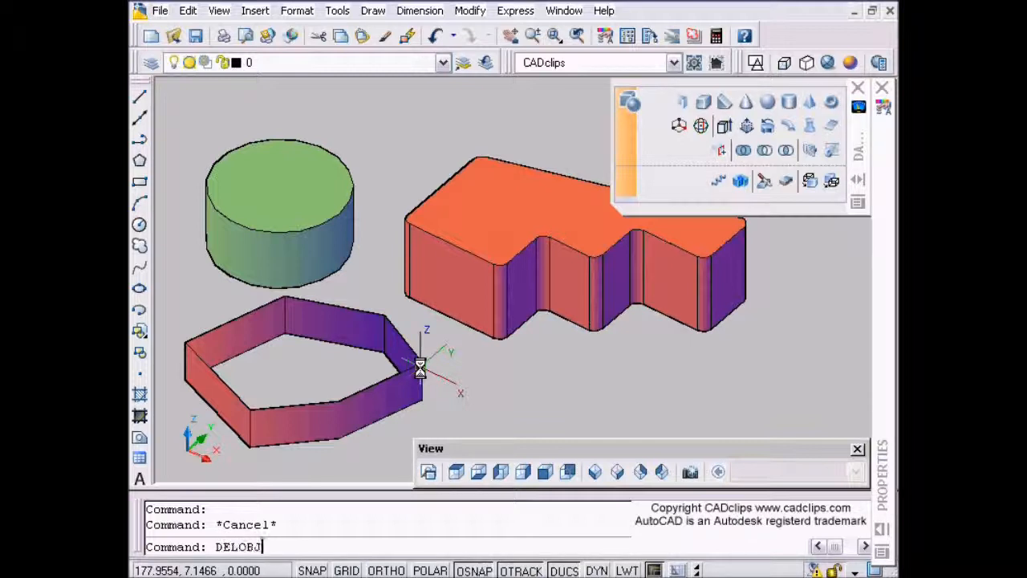
key(Return)
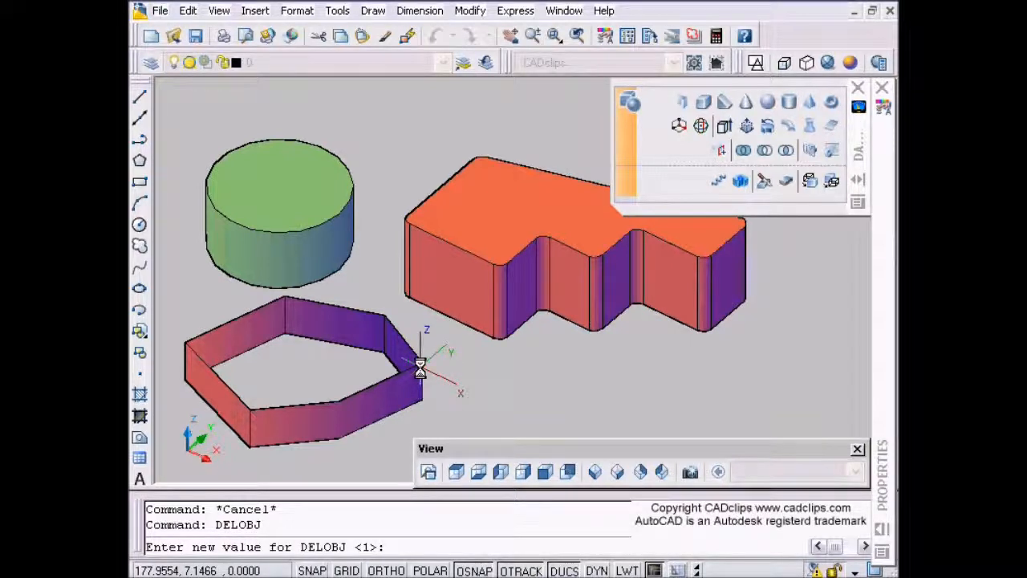
key(Return)
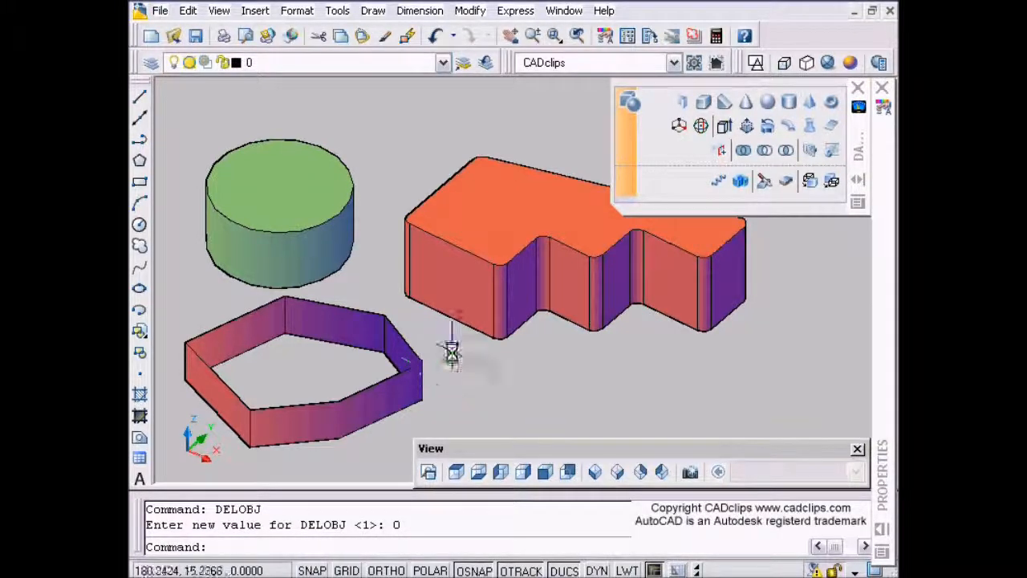
Convert the thickened red six-sided polyline to a 3D solid
click(809, 181)
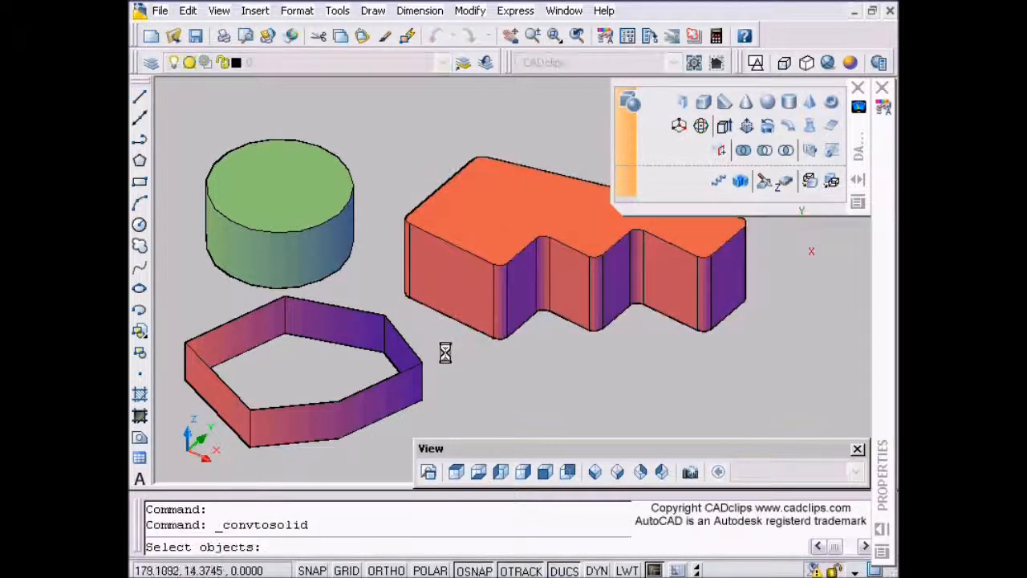
click(419, 357)
key(Return)
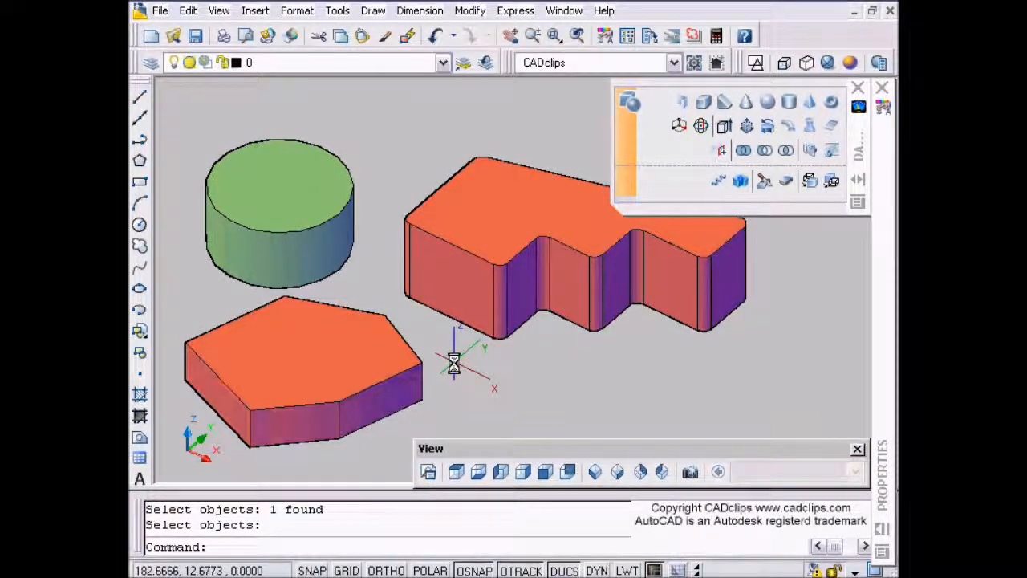
Move the new six-sided solid clear of its source polyline and check the polyline by selecting it briefly
text(m)
key(Return)
text(l)
key(Return)
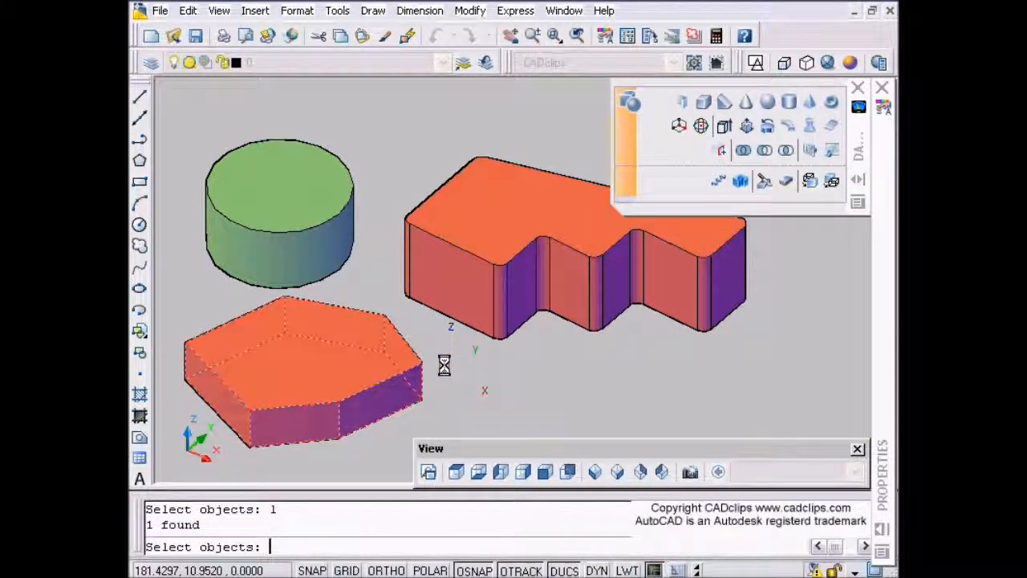
key(Return)
click(500, 408)
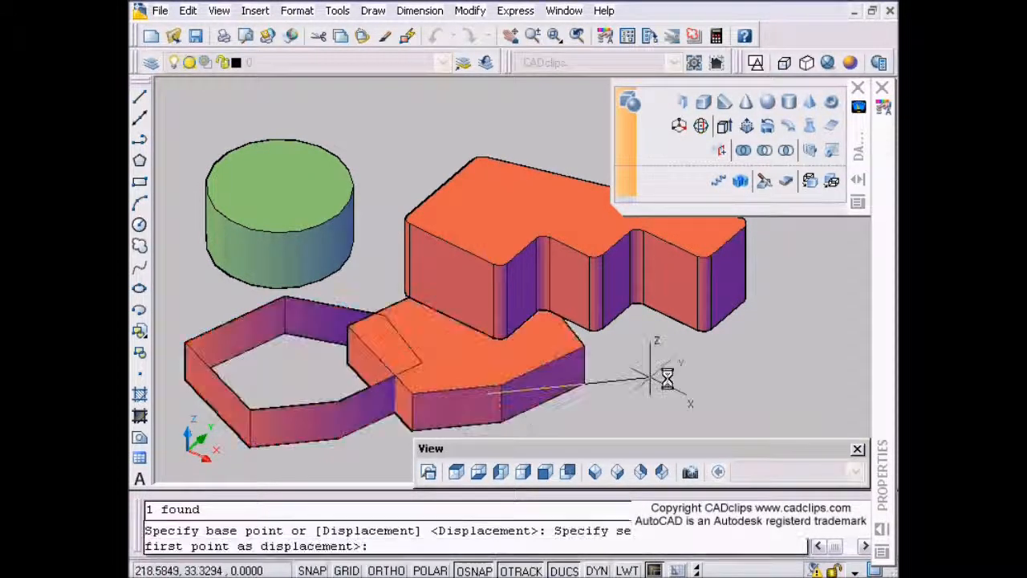
click(725, 367)
click(372, 403)
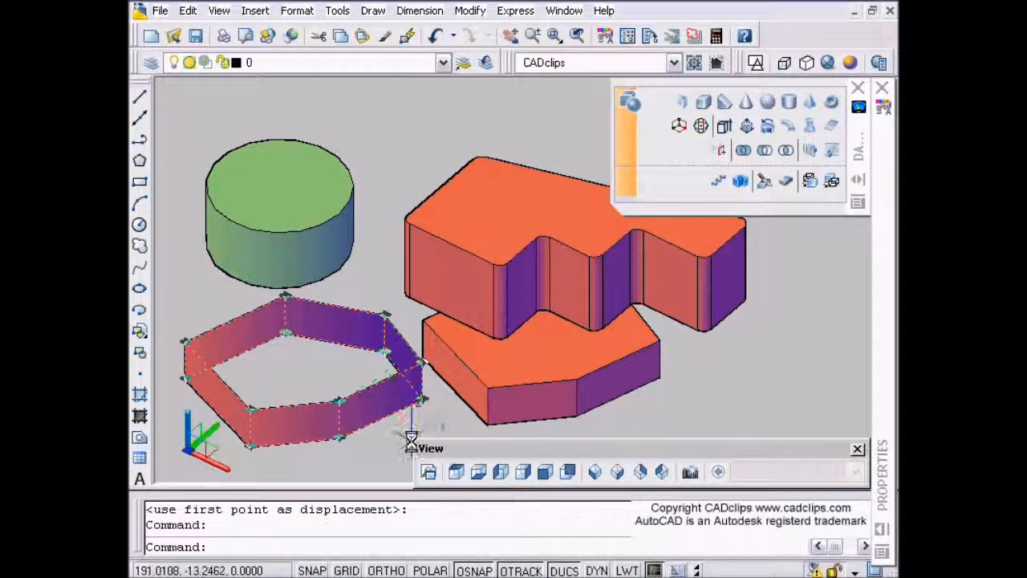
key(Escape)
key(Escape)
Check the current value of the DELOBJ system variable
text(d)
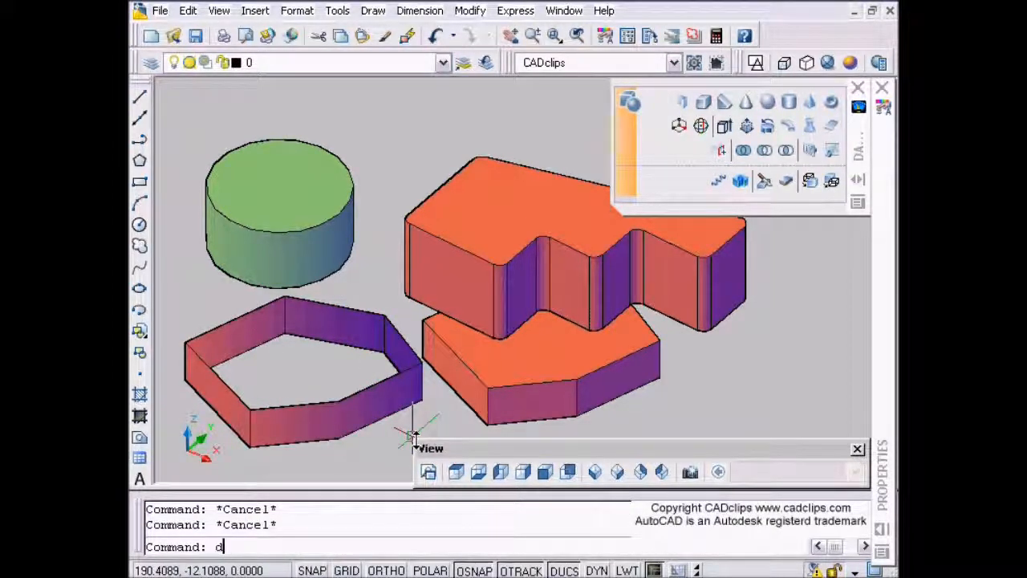
text(elobj)
key(Return)
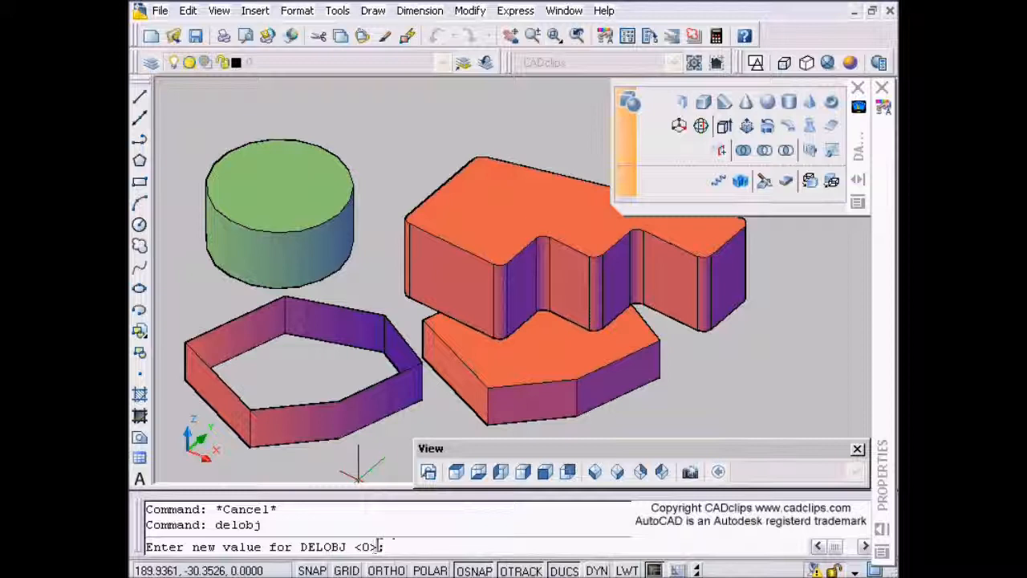
key(Return)
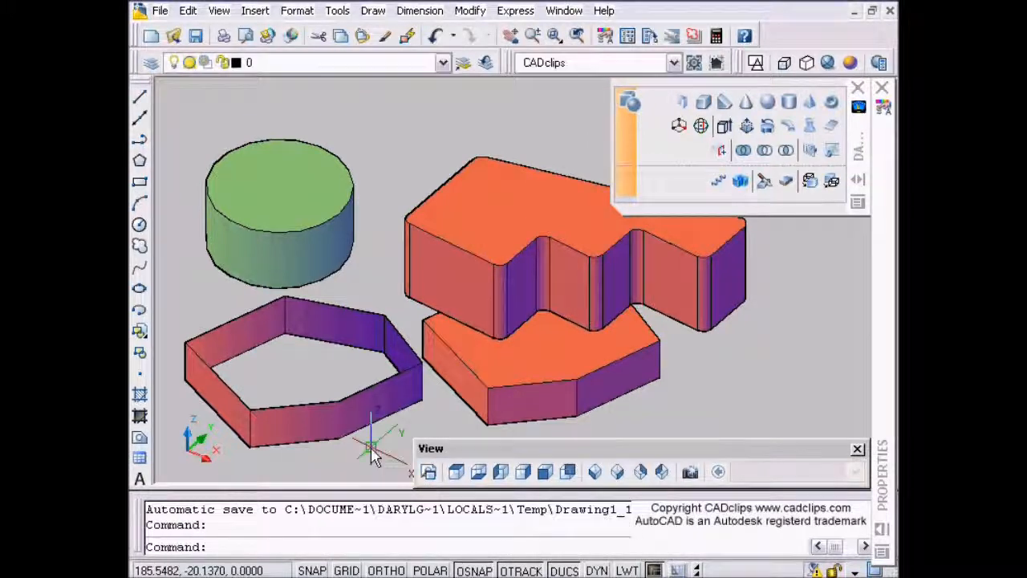